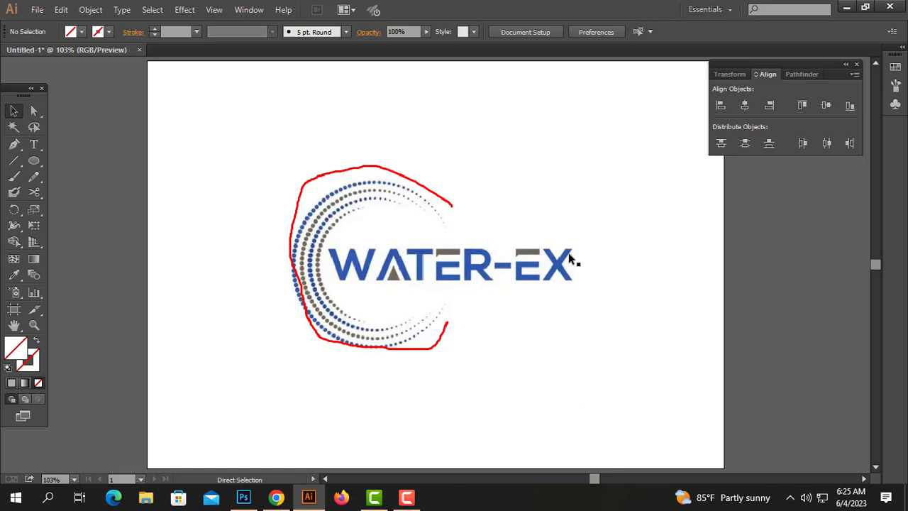
Drag the WATER-EX reference image to the artboard's right edge and deselect it
key(v)
drag(397, 293, 655, 301)
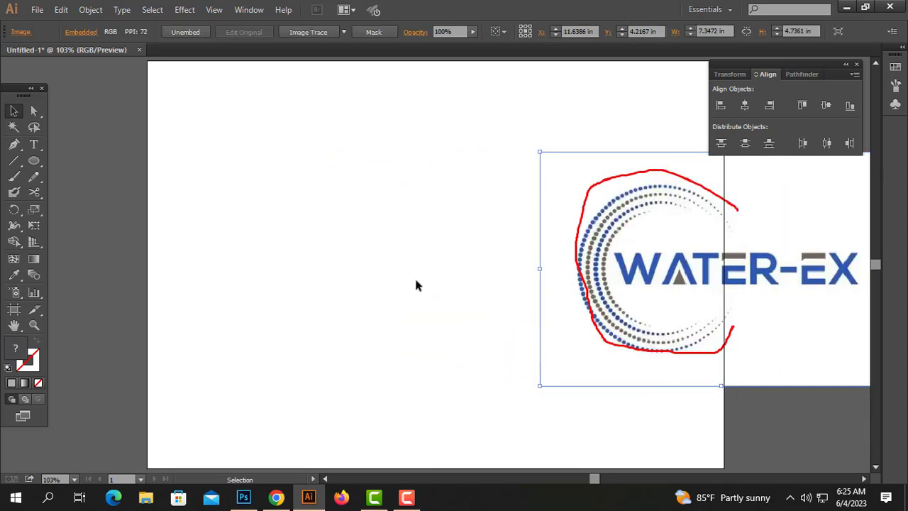
key(ctrl+shift+a)
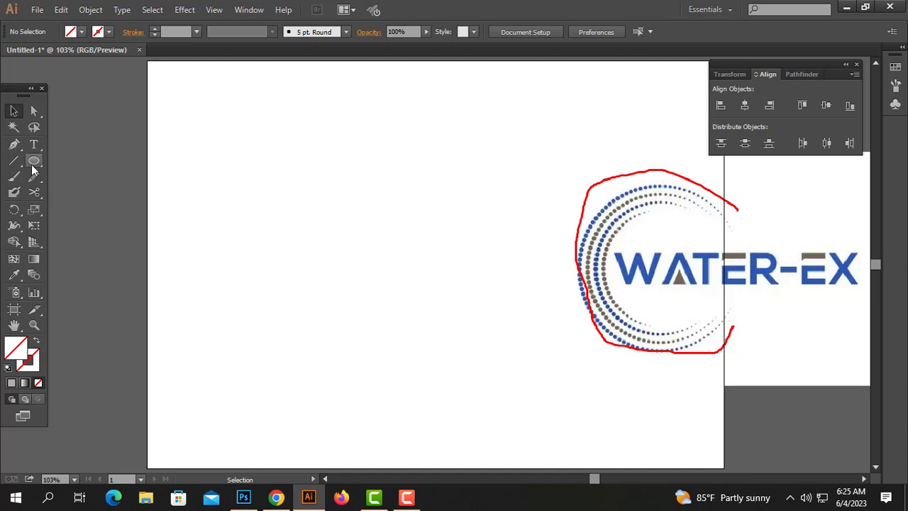
Draw a circle left of the logo with an orange 3 pt stroke sampled from it
drag(33, 166, 97, 198)
drag(382, 251, 435, 220)
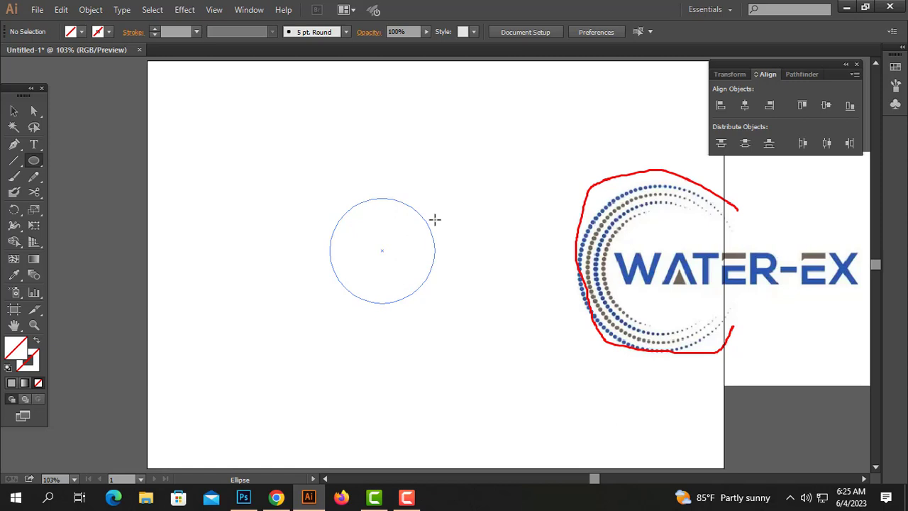
click(14, 275)
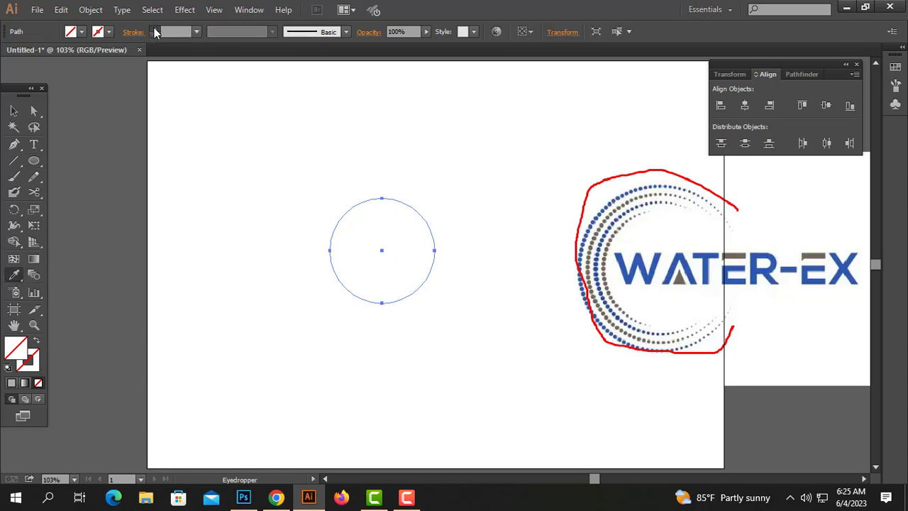
click(155, 29)
click(14, 112)
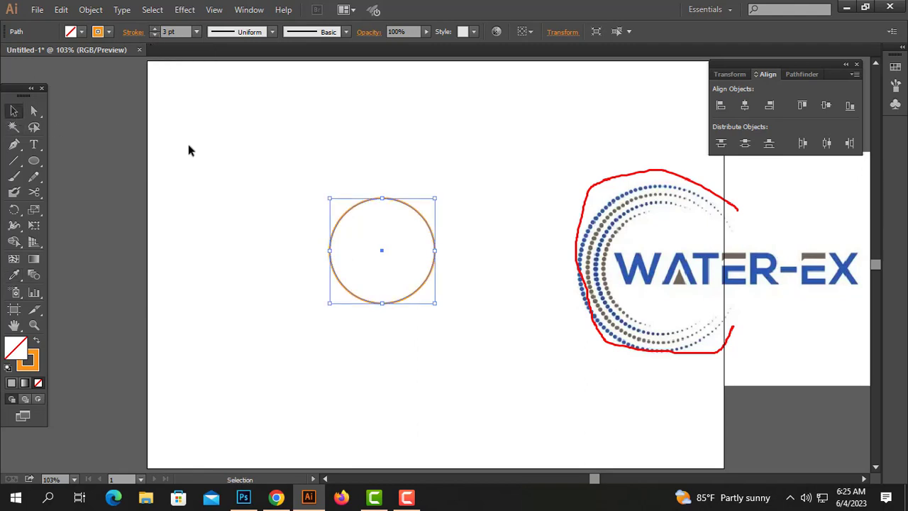
click(496, 178)
drag(437, 228, 360, 263)
Scale out three progressively larger copies of the circle from its centre
key(a)
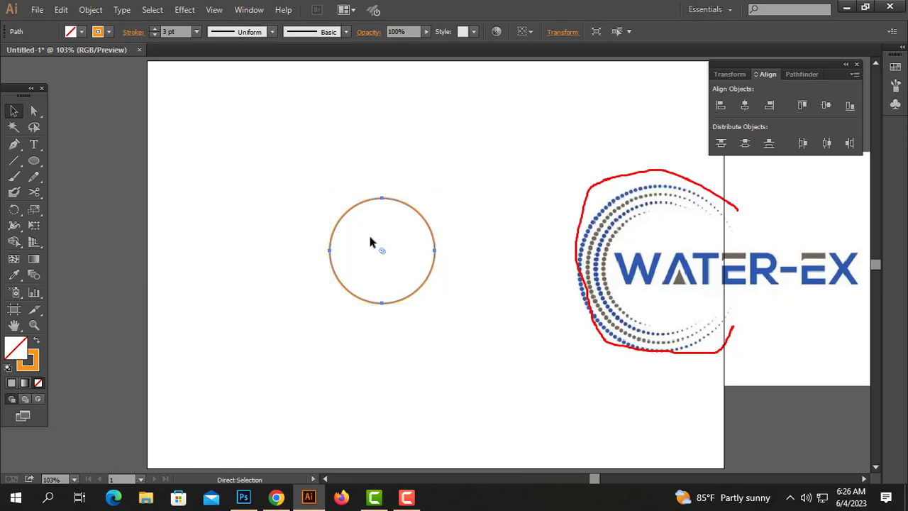
key(v)
drag(434, 199, 459, 184)
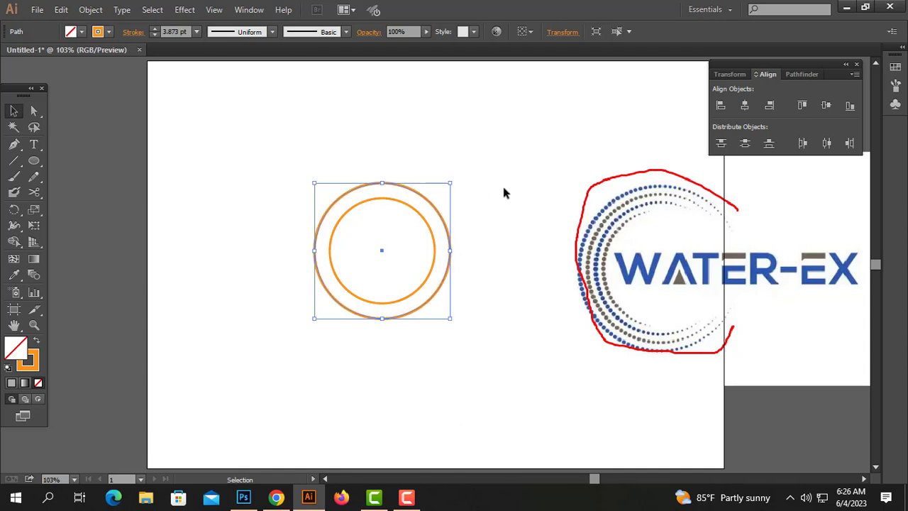
click(502, 184)
click(440, 216)
key(a)
key(v)
drag(461, 174, 472, 171)
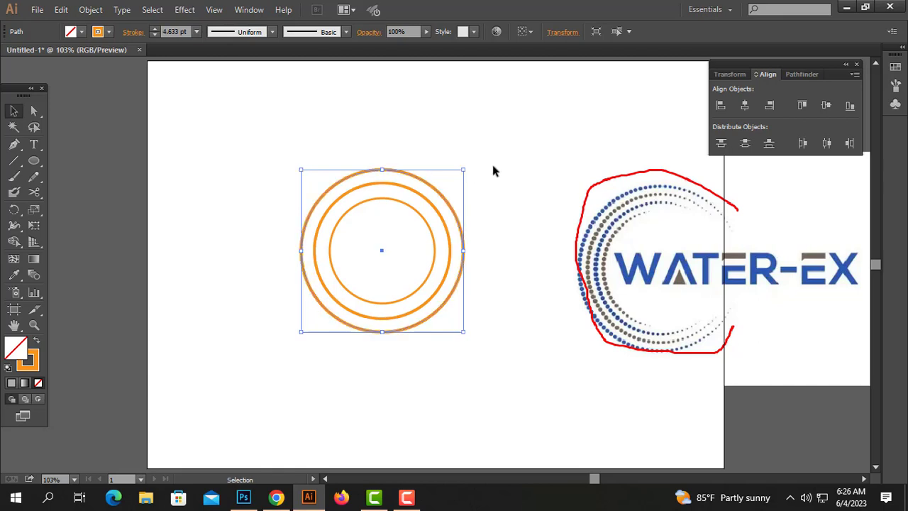
click(475, 195)
click(461, 230)
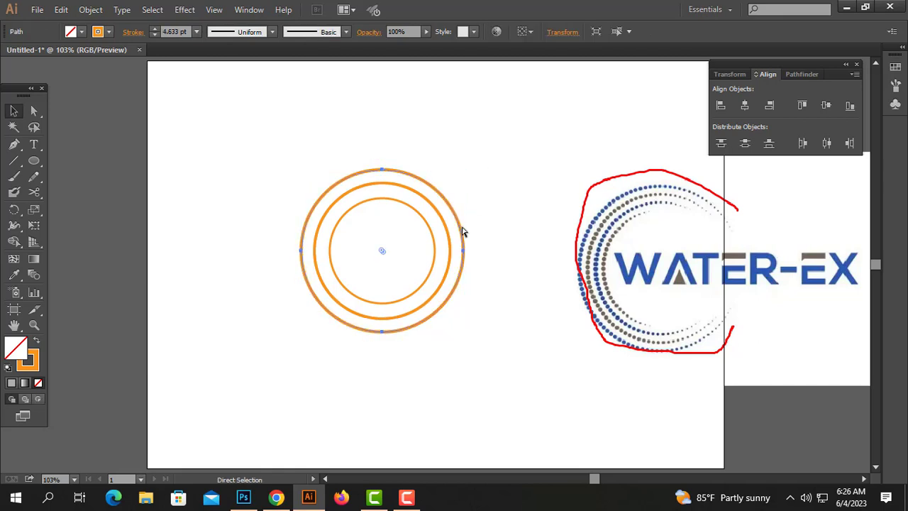
drag(466, 170, 483, 159)
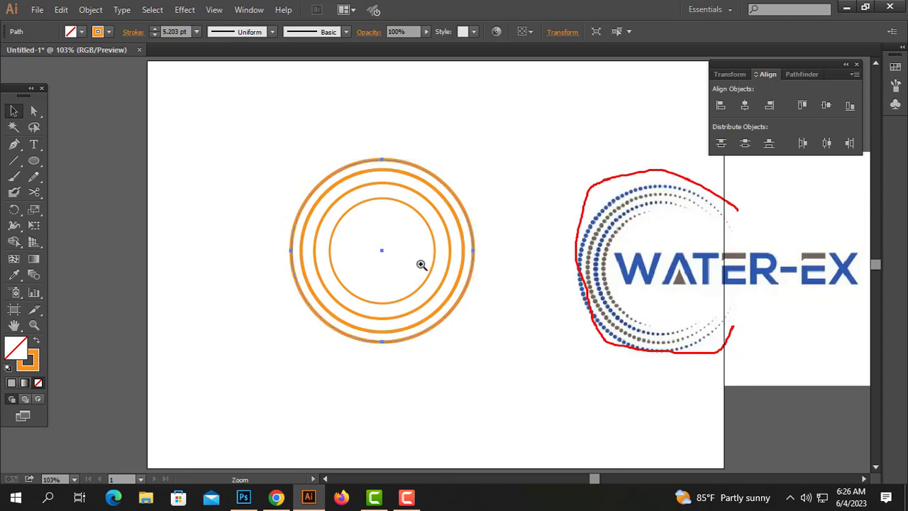
Shrink the second ring slightly to even out the ring spacing
scroll(422, 259, up, 2)
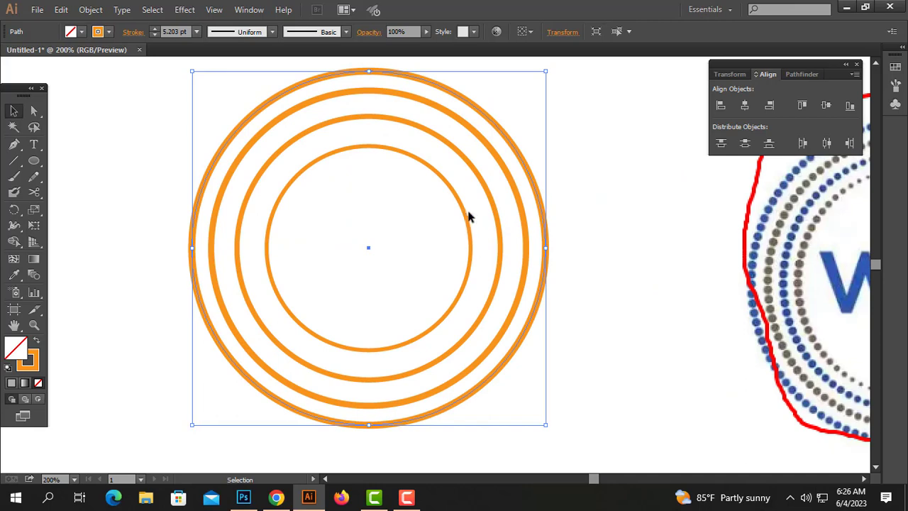
click(459, 225)
shift+click(368, 147)
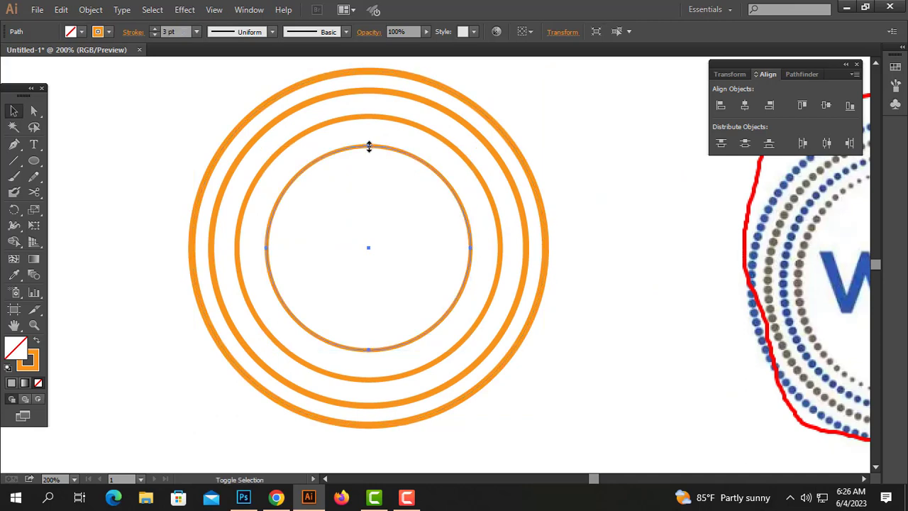
click(446, 142)
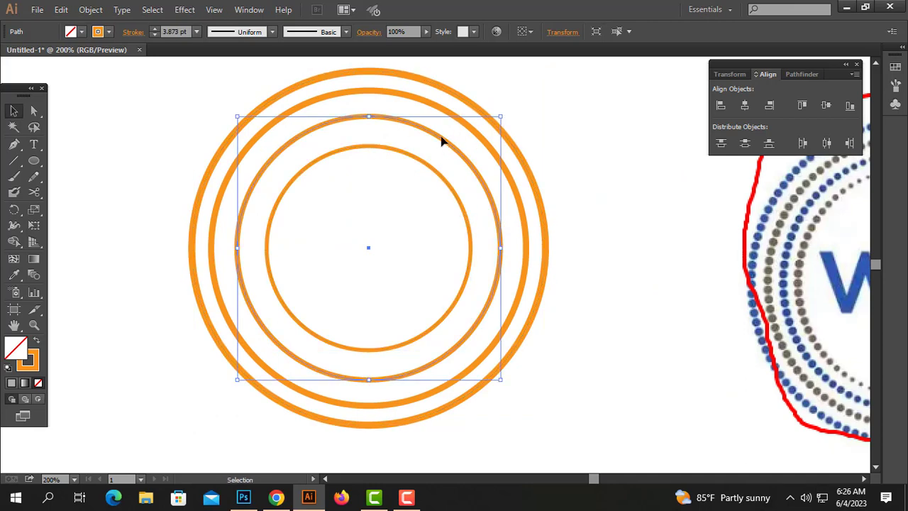
click(422, 121)
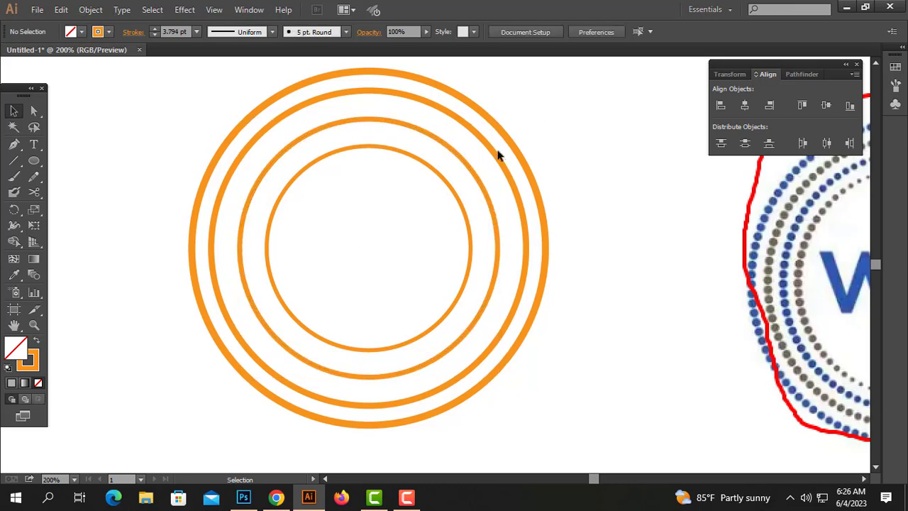
click(499, 155)
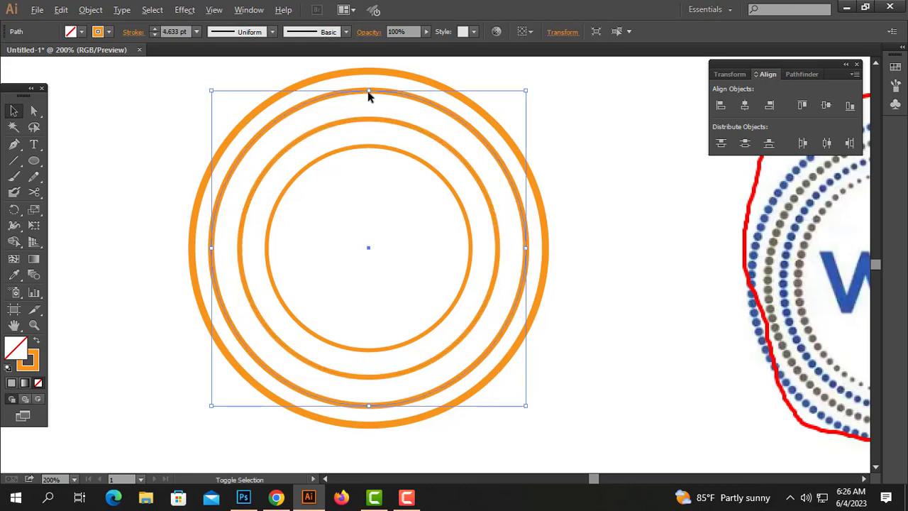
drag(368, 91, 369, 95)
click(501, 227)
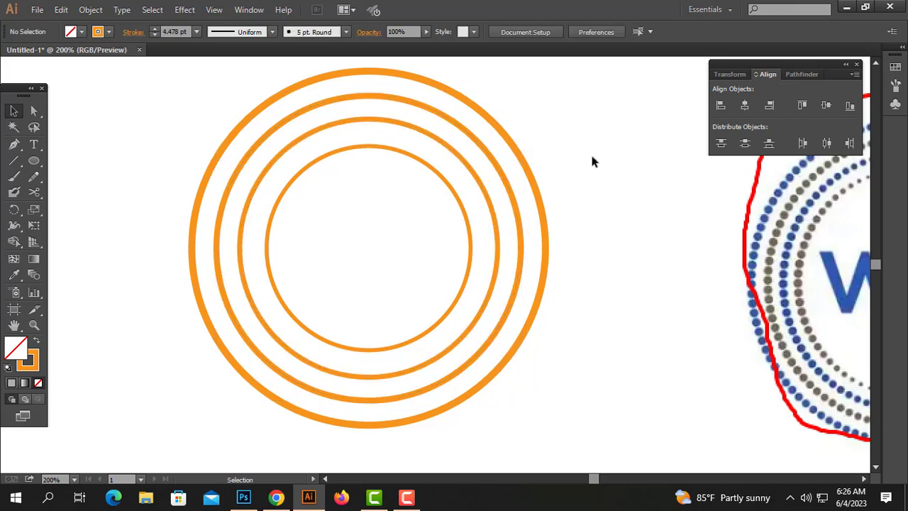
Adjust the innermost ring's size so all four gaps match
drag(593, 157, 237, 267)
click(338, 263)
click(472, 237)
drag(470, 146, 477, 153)
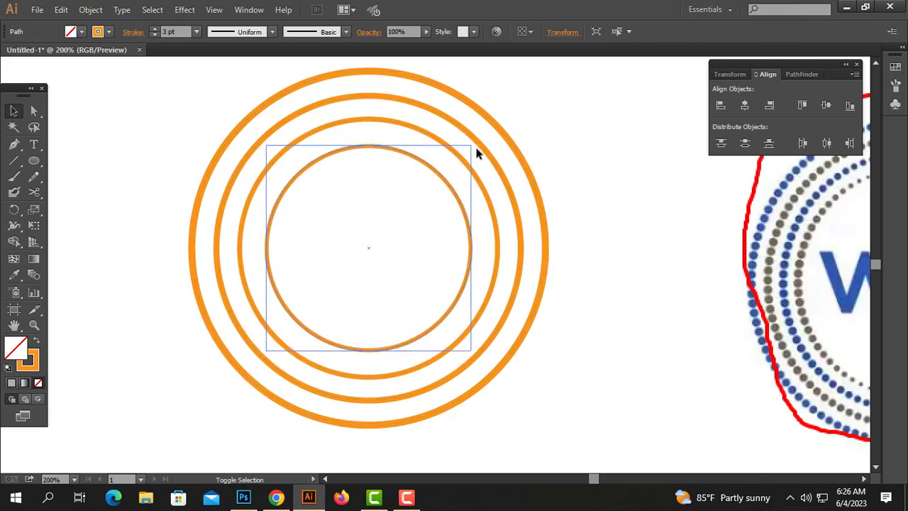
click(442, 247)
key(ctrl+minus)
key(ctrl+minus)
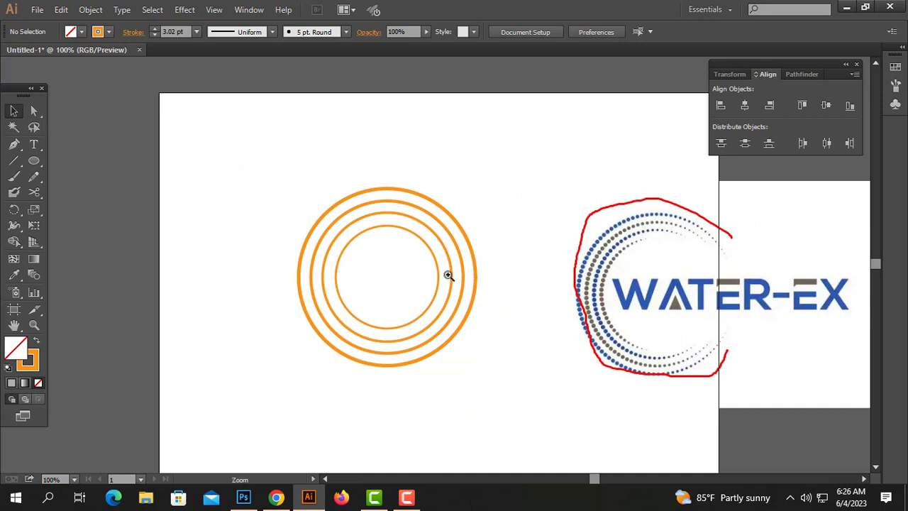
Select all four rings with stroke as the active colour in the Color panel
click(448, 275)
drag(497, 173, 182, 321)
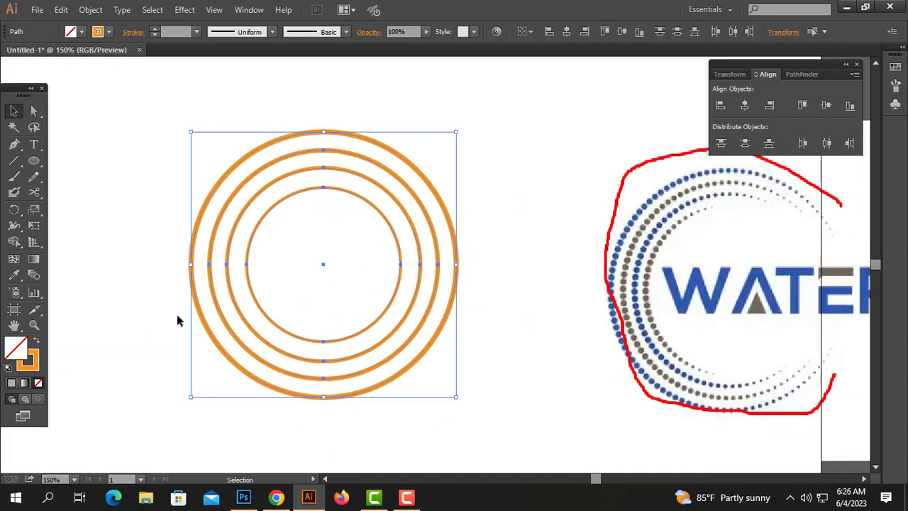
click(34, 363)
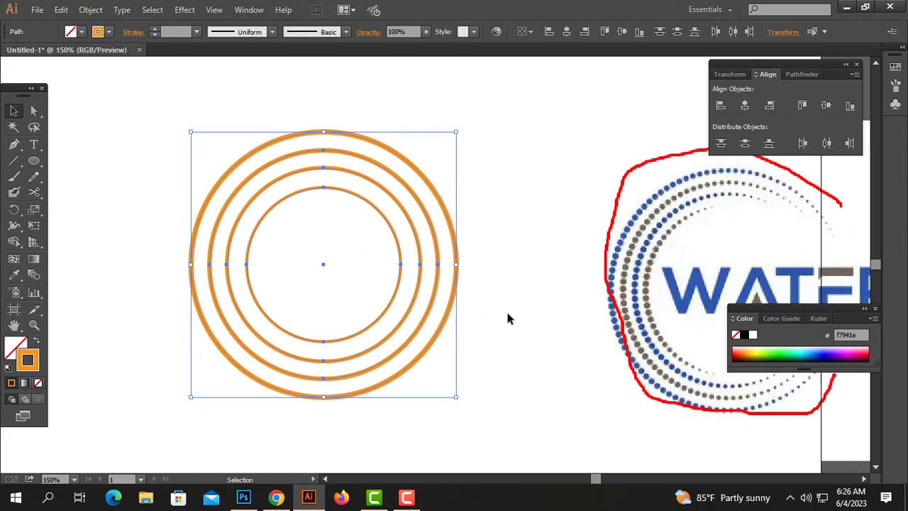
scroll(508, 318, down, 1)
scroll(498, 263, right, 2)
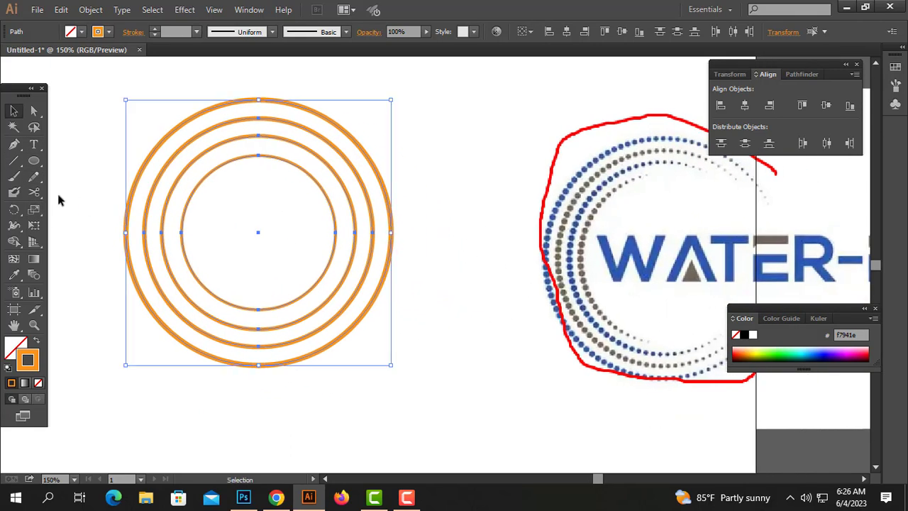
Choose the Scissors Tool from the Eraser flyout
click(37, 191)
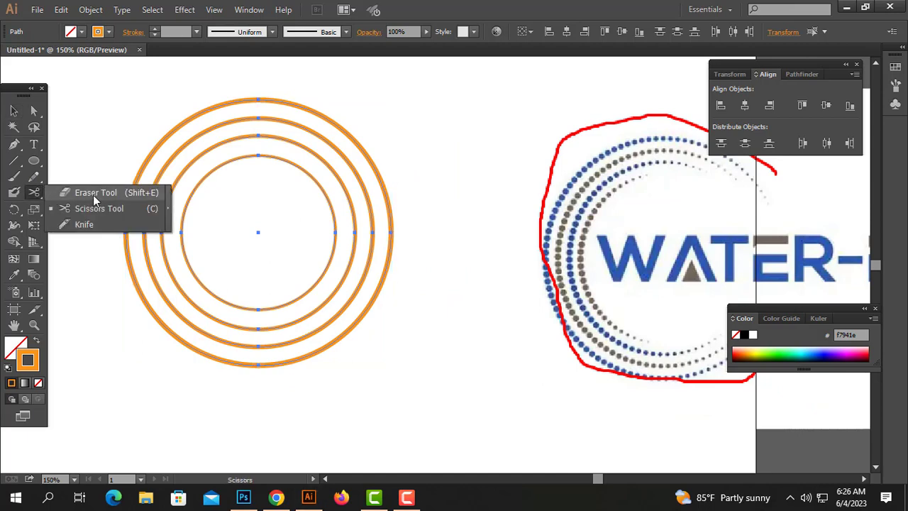
click(94, 192)
click(33, 191)
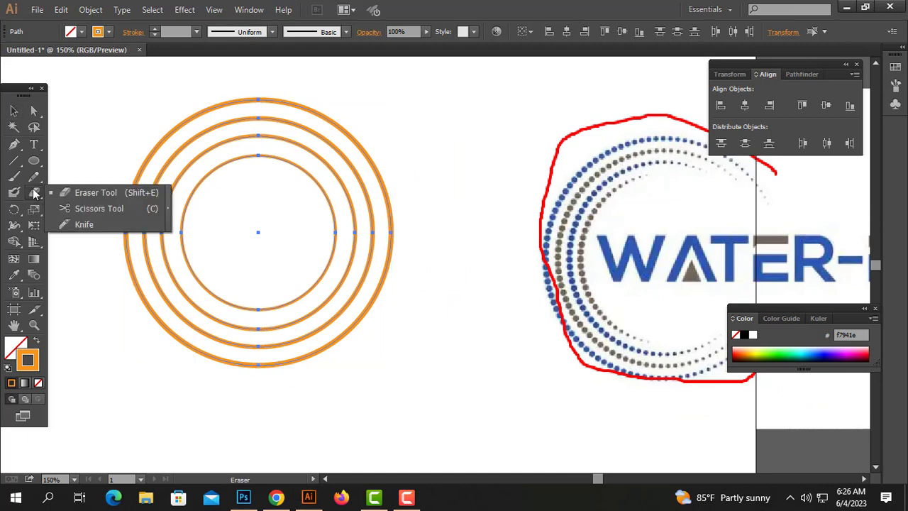
click(103, 209)
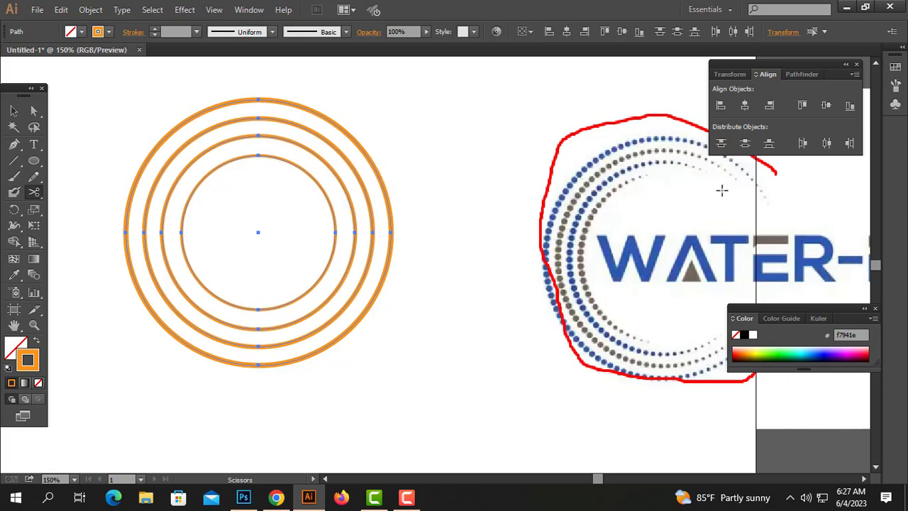
Cut and delete the right-side arc of the outermost ring
click(366, 156)
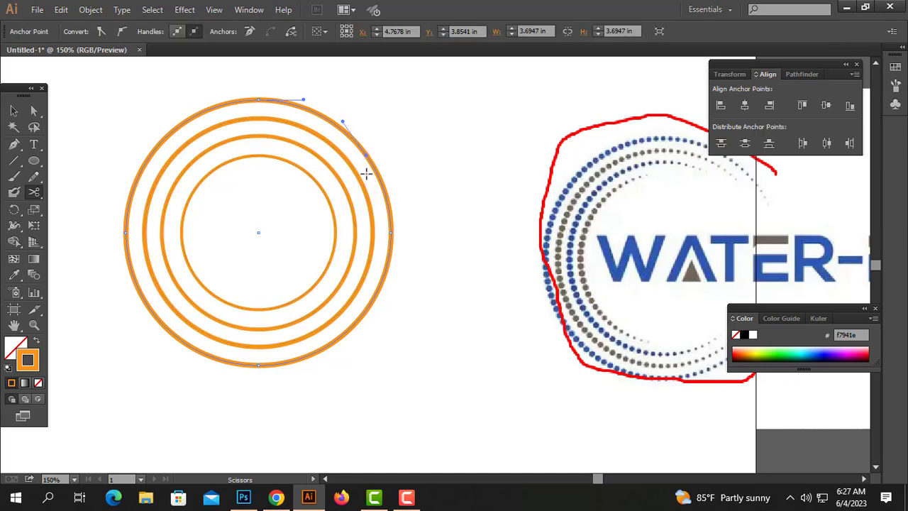
click(374, 292)
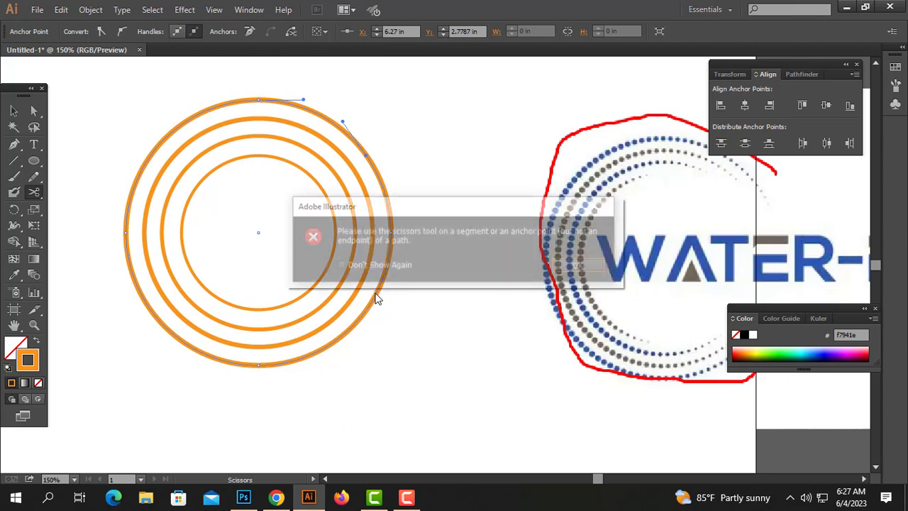
click(581, 268)
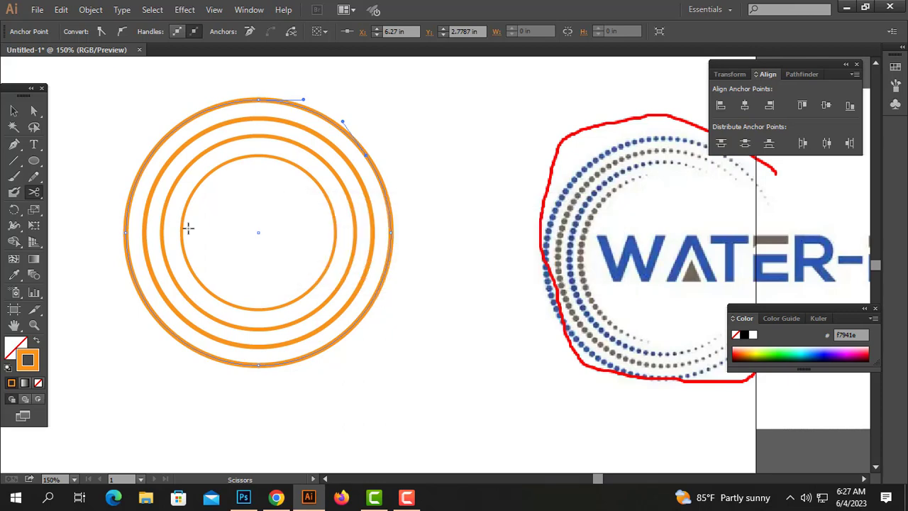
click(372, 302)
click(14, 111)
click(391, 234)
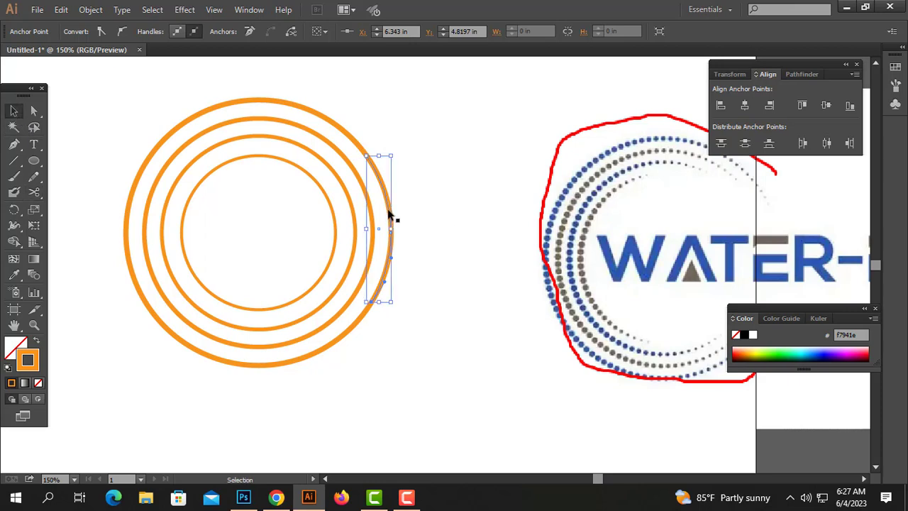
drag(391, 217, 471, 244)
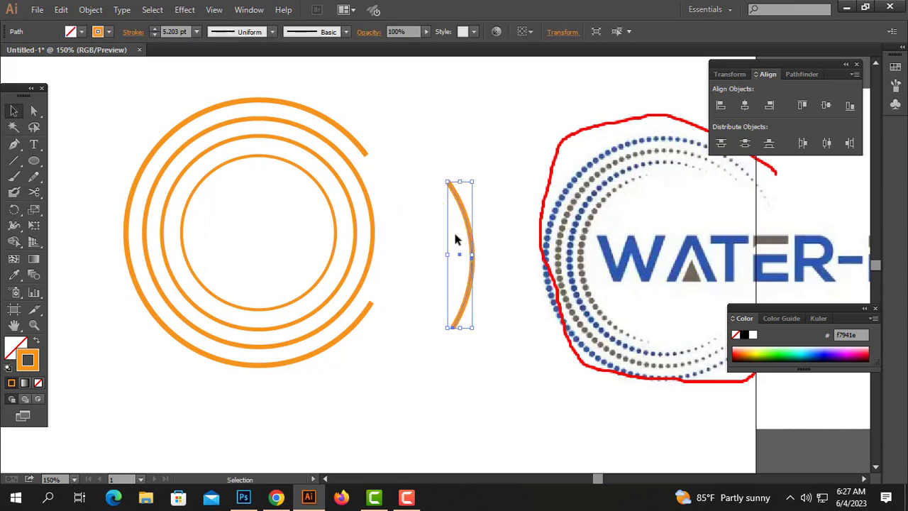
key(Delete)
Cut and delete the right-side arc of the second ring
click(373, 213)
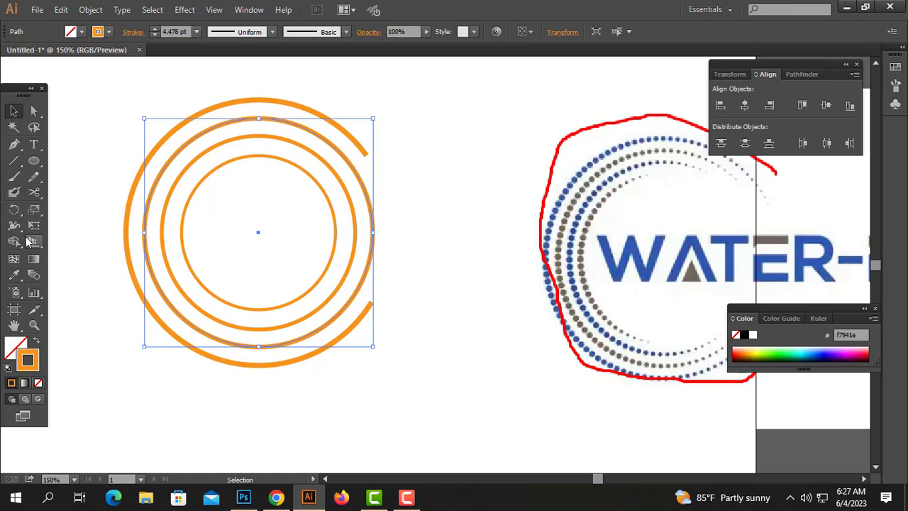
click(33, 192)
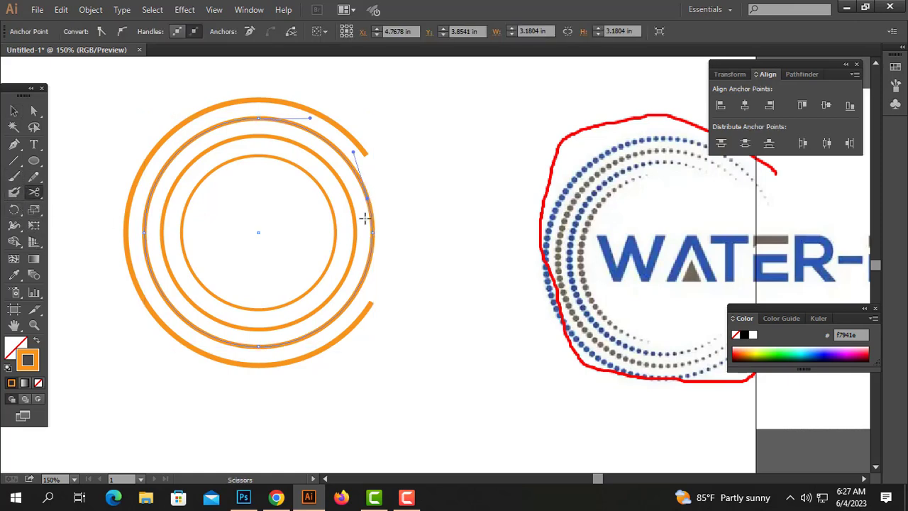
click(368, 198)
click(366, 273)
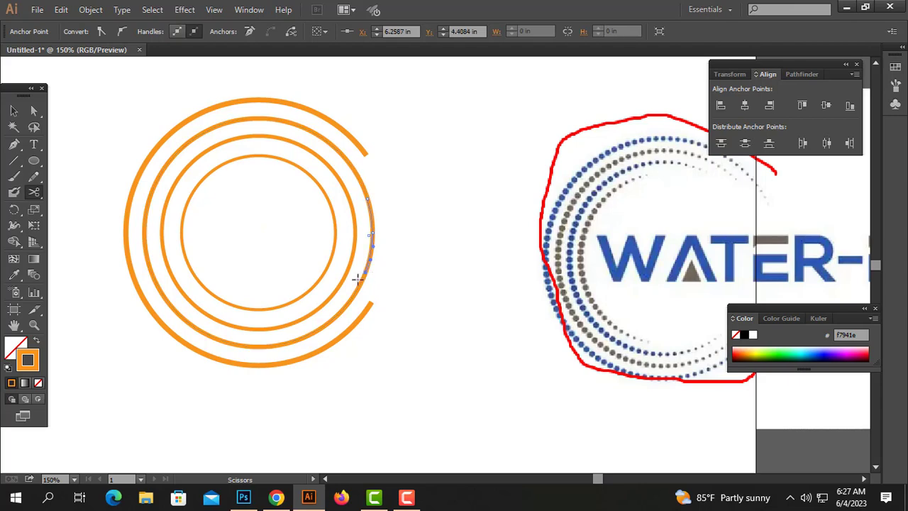
click(13, 111)
click(368, 213)
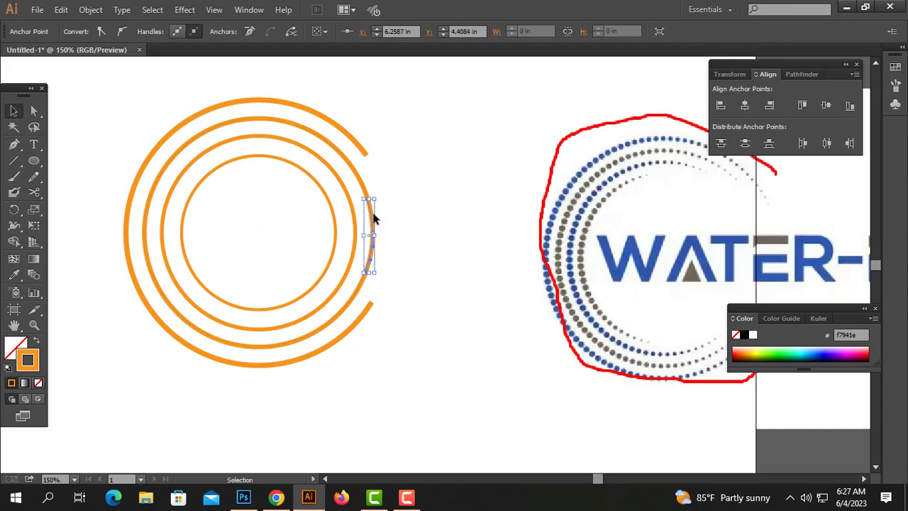
drag(370, 206, 481, 213)
key(Delete)
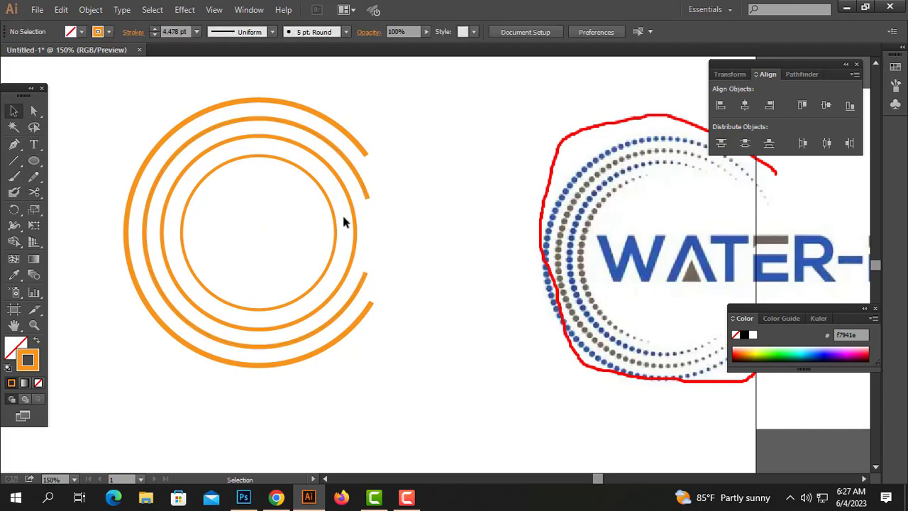
Cut and delete the right-side arc of the third ring
click(34, 192)
click(310, 152)
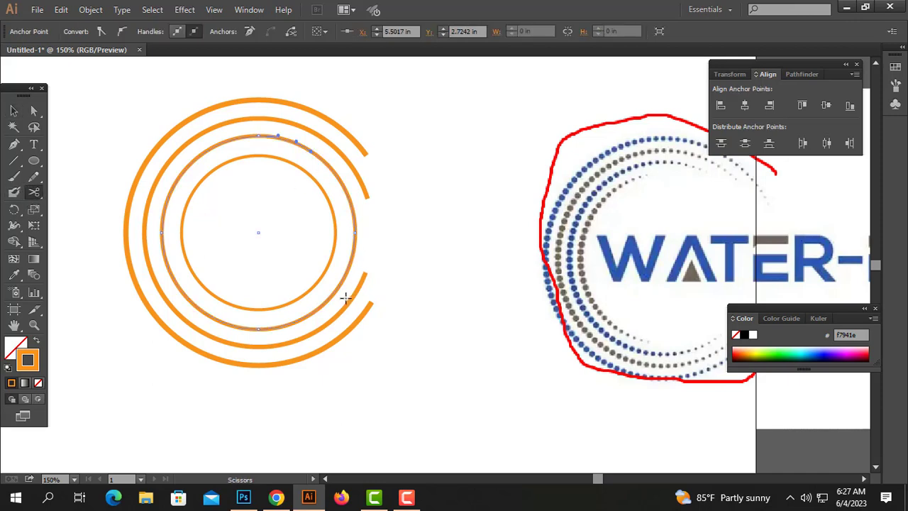
click(316, 308)
click(14, 110)
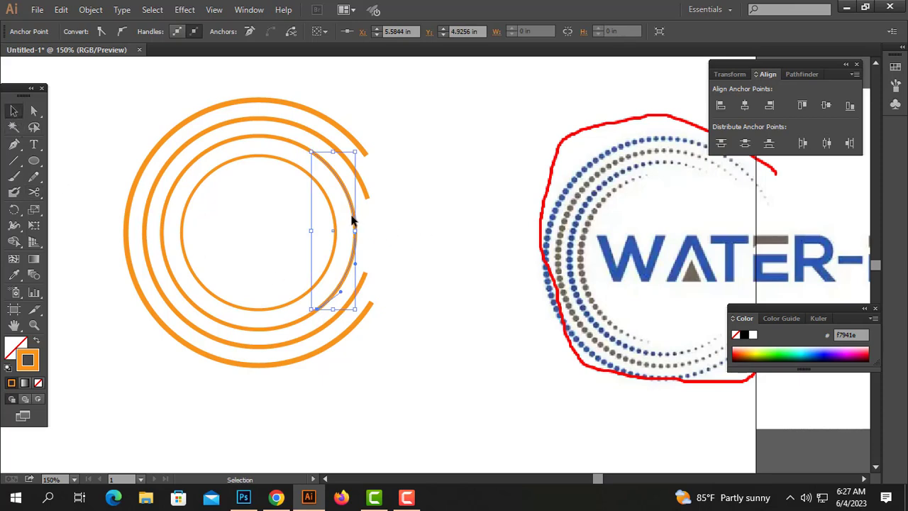
click(432, 234)
drag(355, 223, 486, 225)
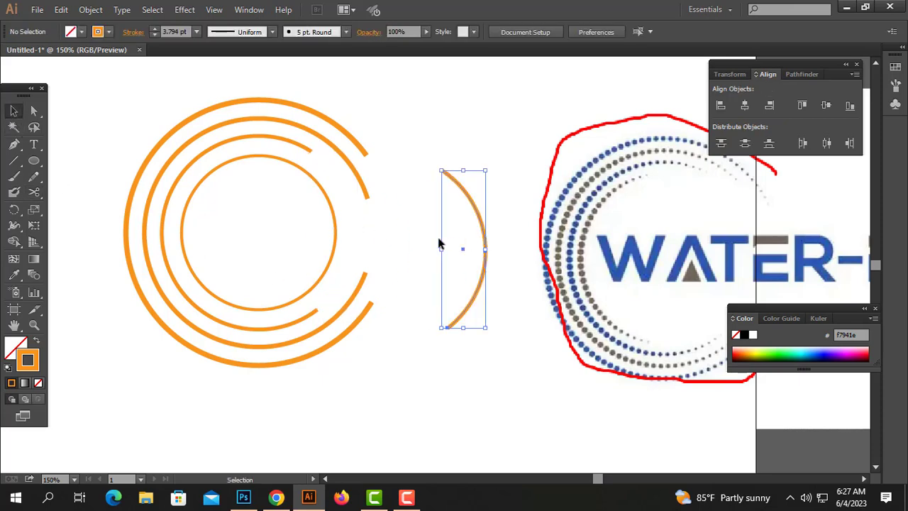
key(Delete)
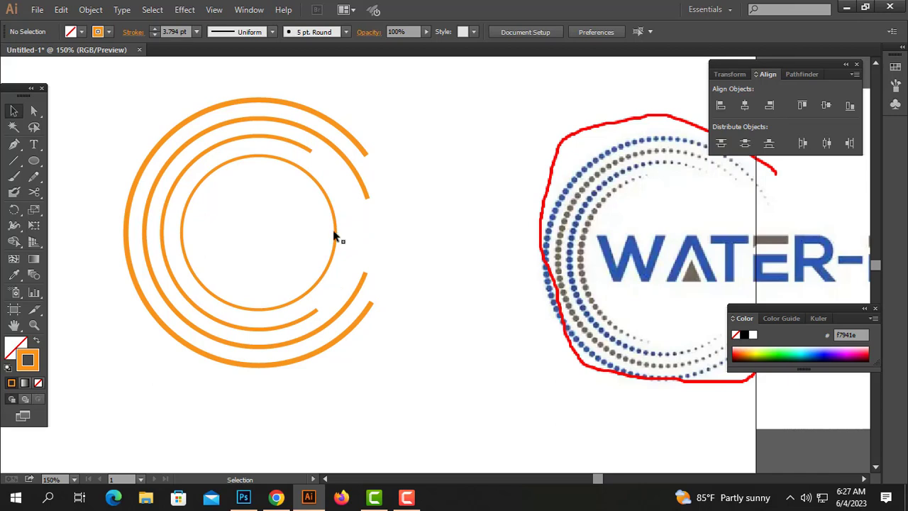
Remove the innermost circle's right arc, then select all four C-shaped arcs
click(335, 236)
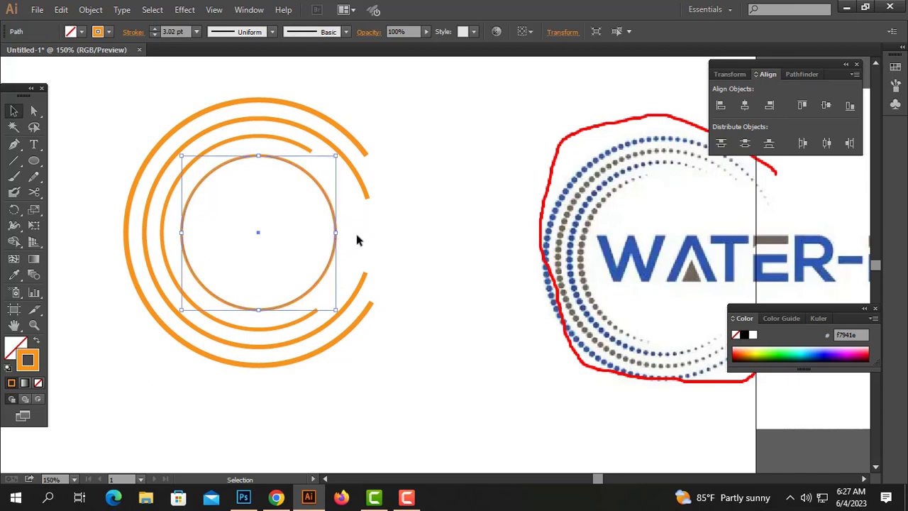
click(33, 191)
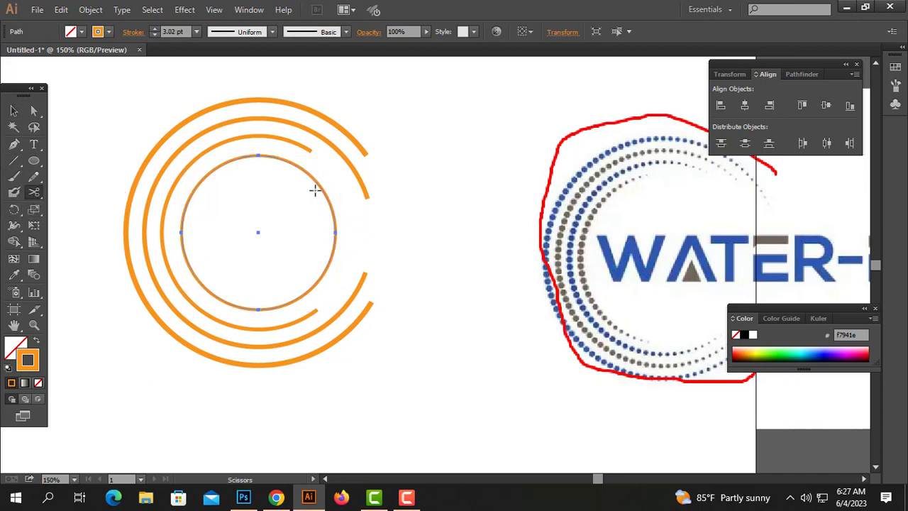
click(314, 180)
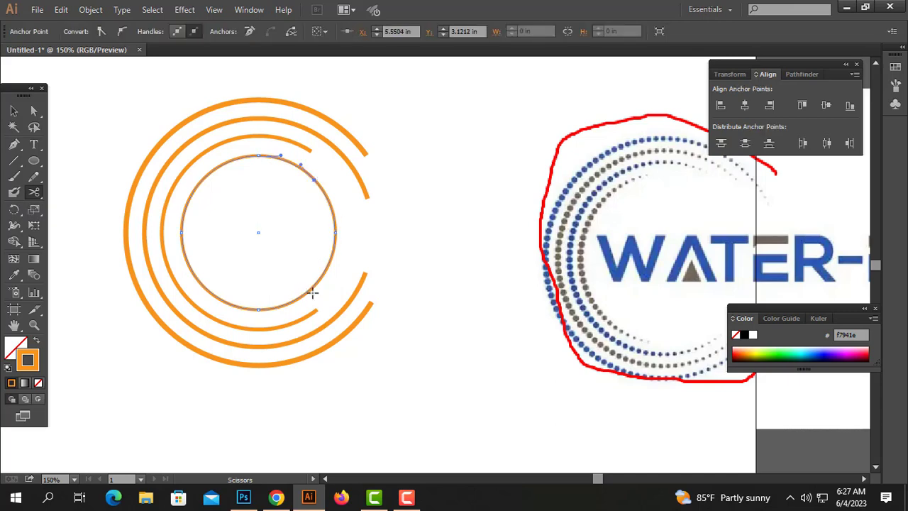
click(317, 281)
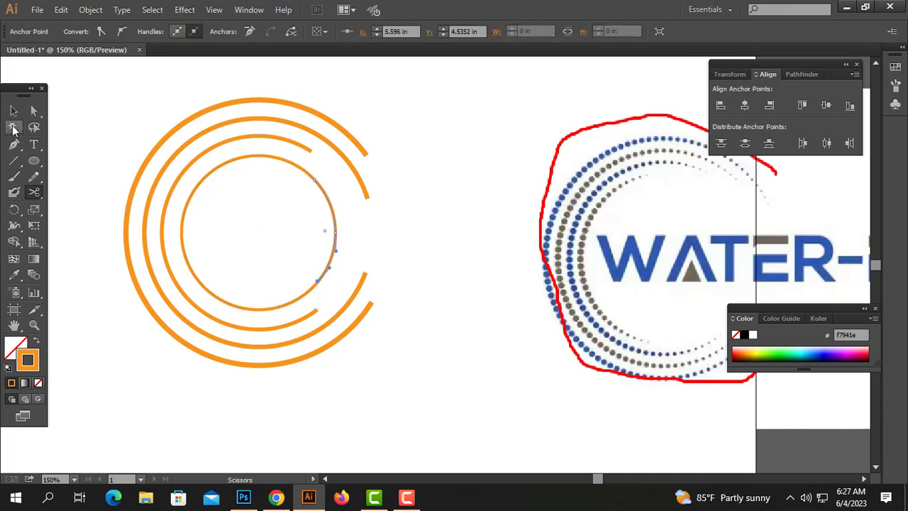
key(v)
click(335, 234)
drag(329, 206, 480, 244)
key(Delete)
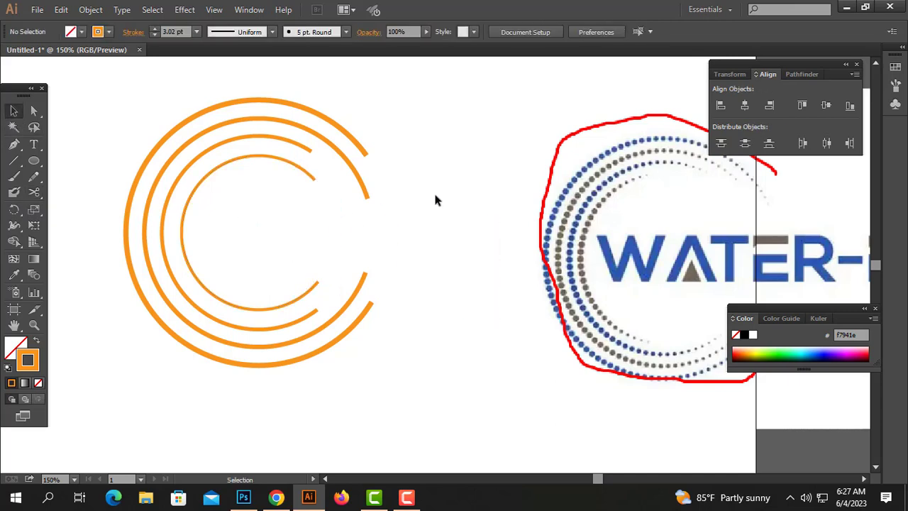
drag(426, 112, 110, 358)
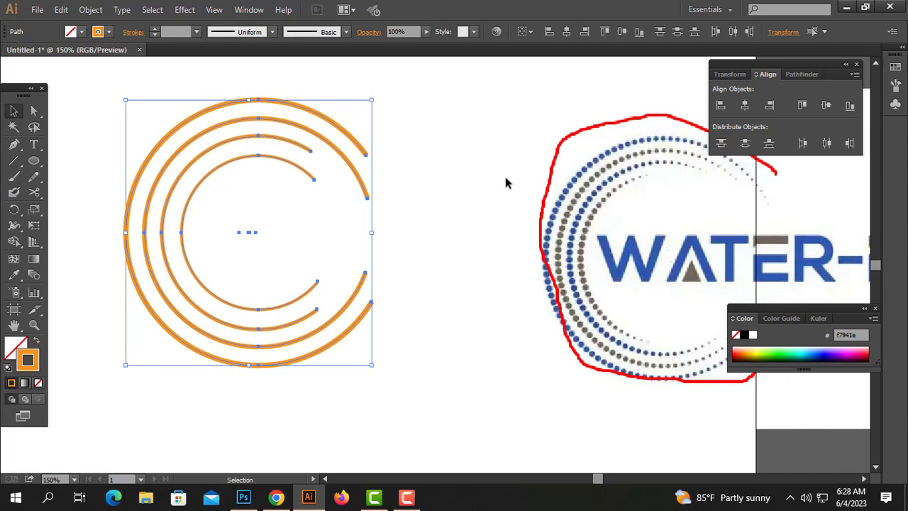
Give the arcs round caps and a dashed stroke with 0 pt dash and 12 pt gap
click(134, 33)
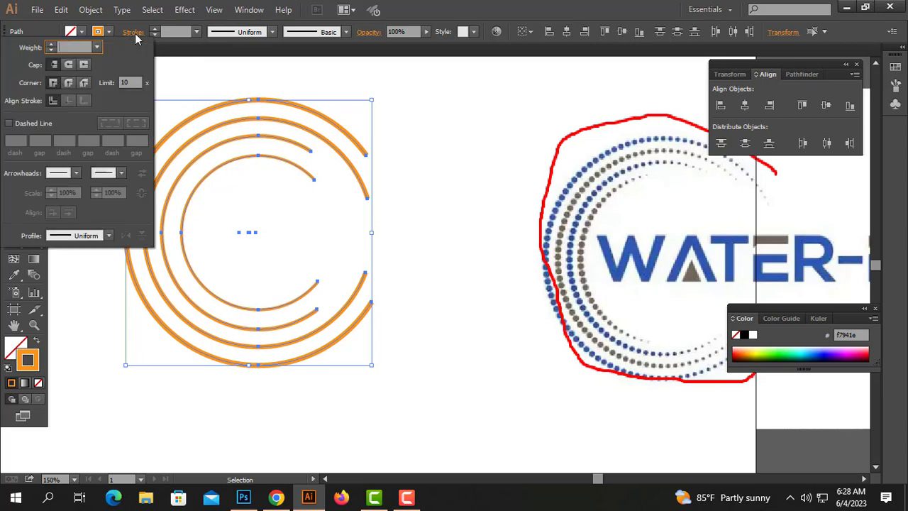
click(68, 64)
click(10, 125)
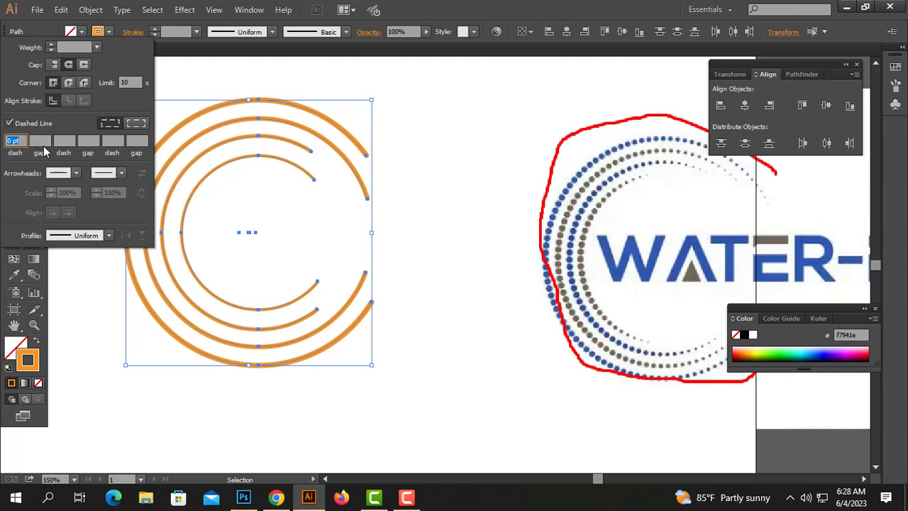
click(41, 140)
text(12)
key(Tab)
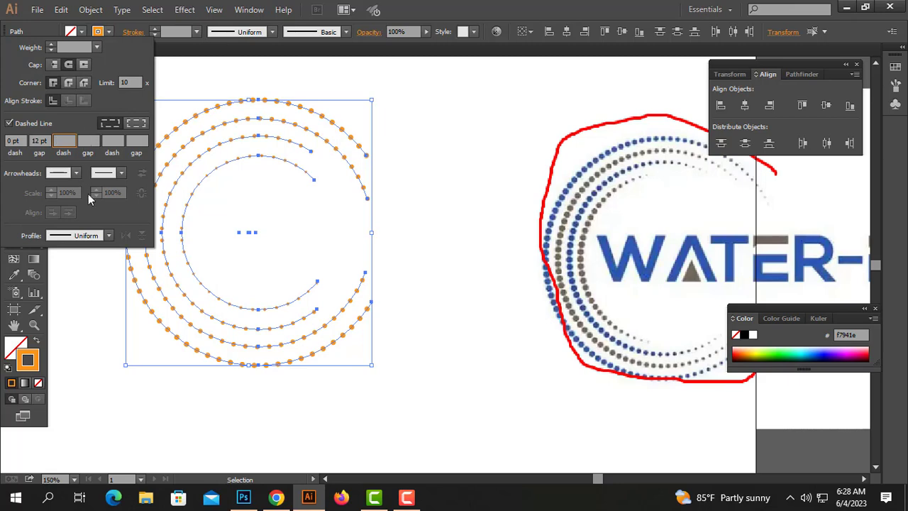
click(480, 12)
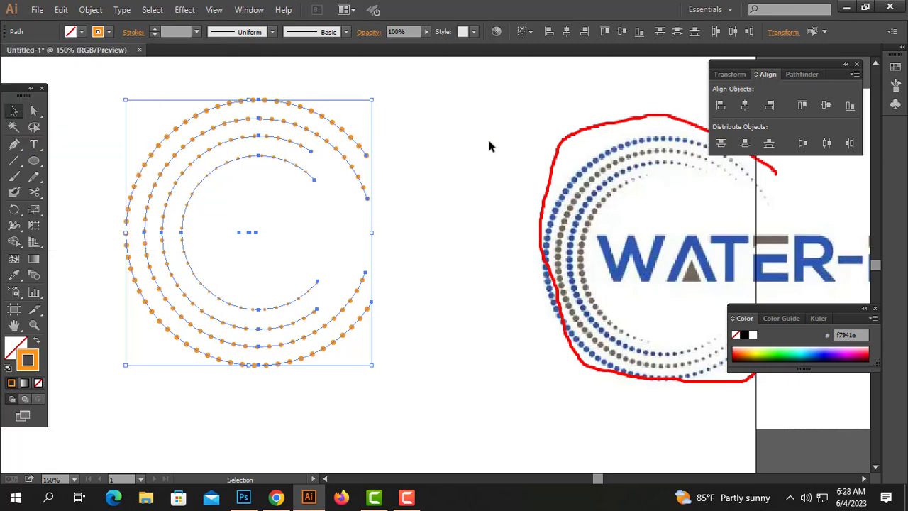
Apply Width Profile 1 to the dotted arcs so the dots taper
click(463, 221)
drag(450, 115, 161, 339)
click(272, 40)
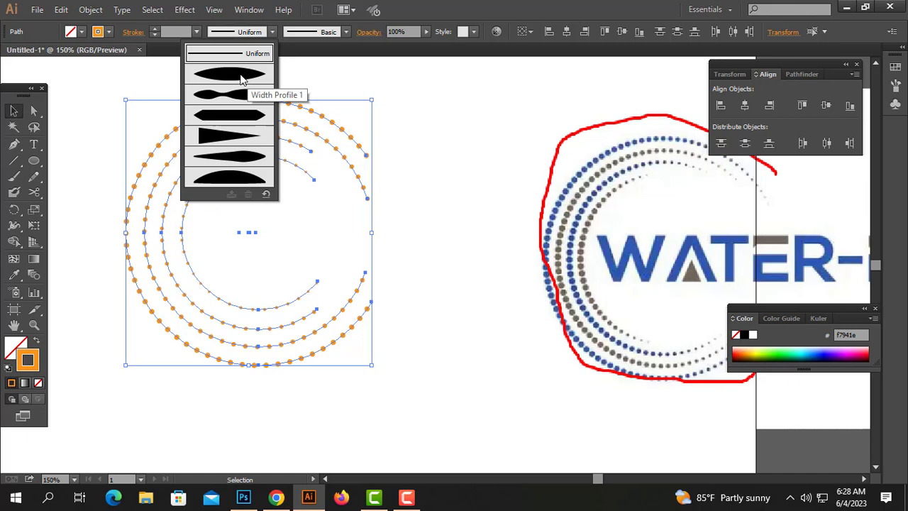
click(241, 77)
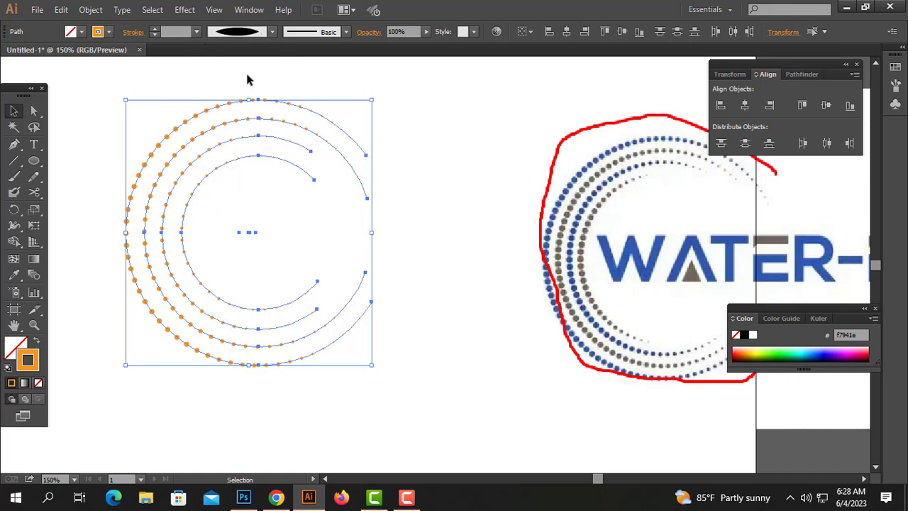
click(427, 291)
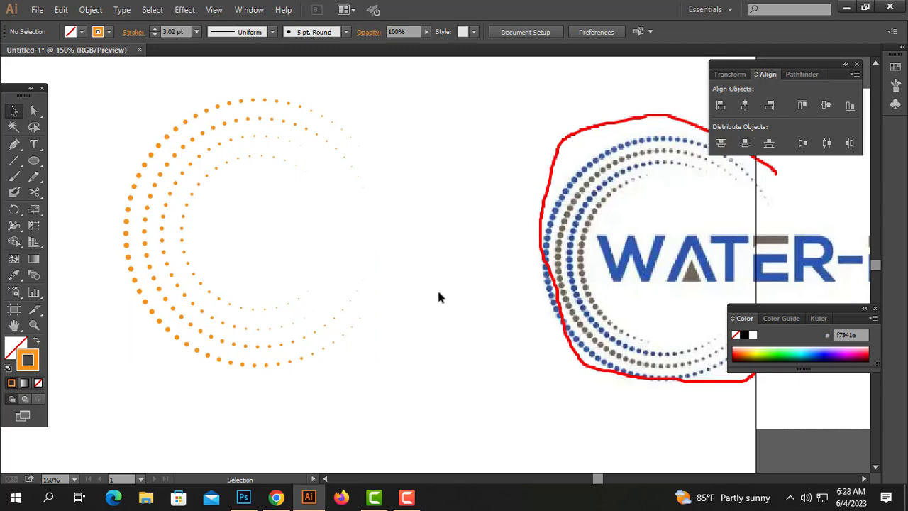
drag(409, 128, 105, 326)
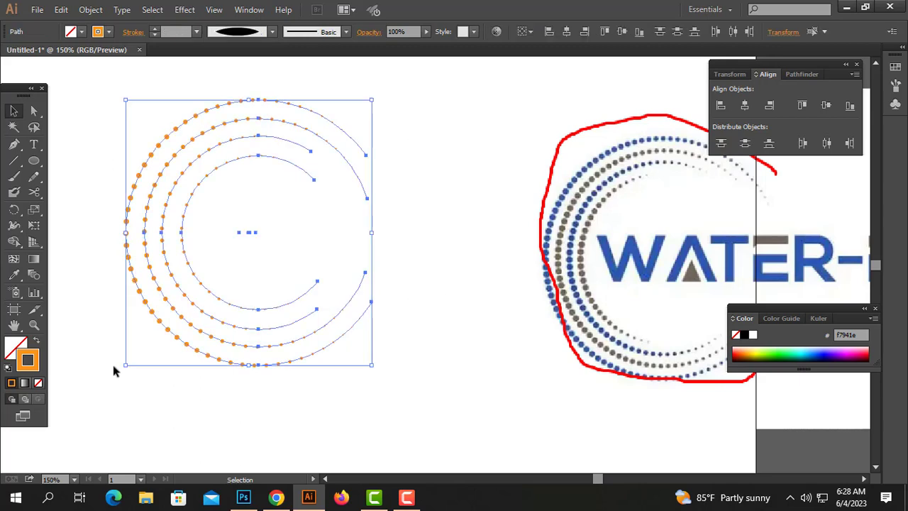
Raise the dotted arcs' stroke weight step by step up to about 8 pt
click(155, 29)
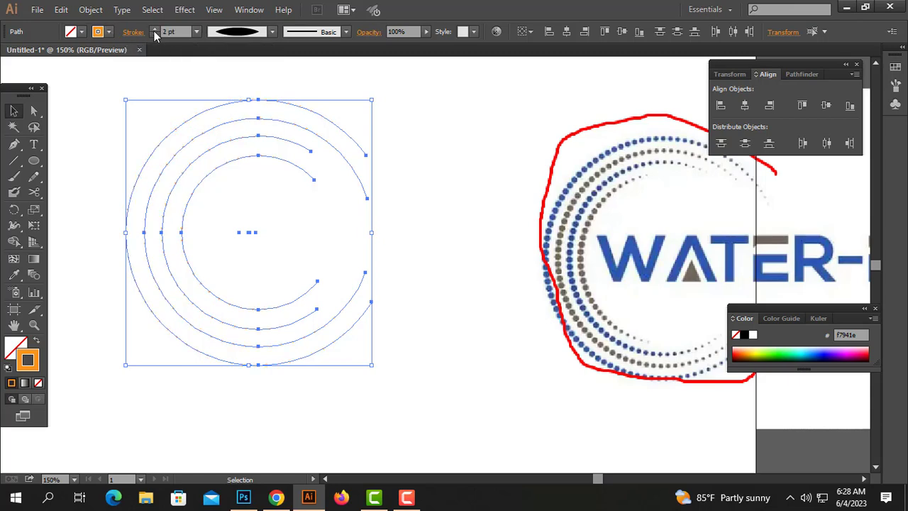
click(153, 30)
click(153, 31)
click(154, 31)
click(154, 32)
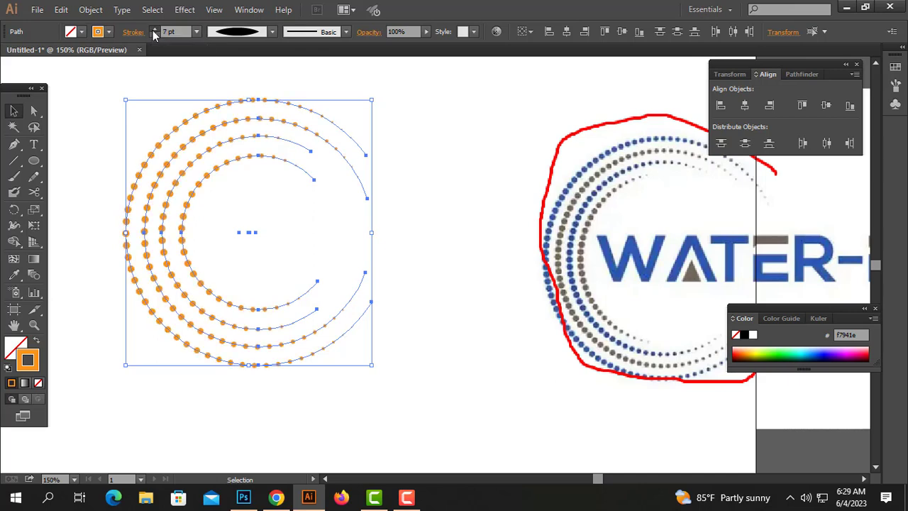
click(154, 30)
click(154, 31)
Try 9 and 10 pt dots, then settle the stroke weight at 8 pt
click(494, 218)
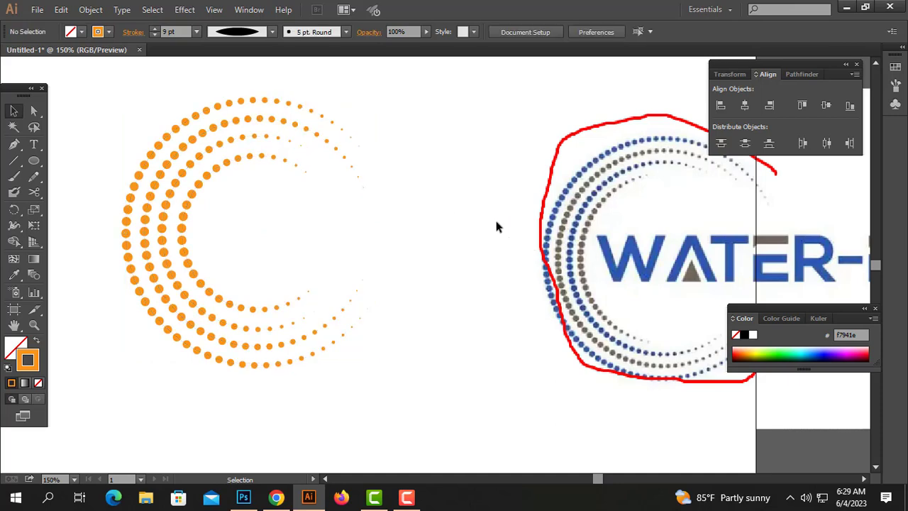
drag(310, 195, 298, 205)
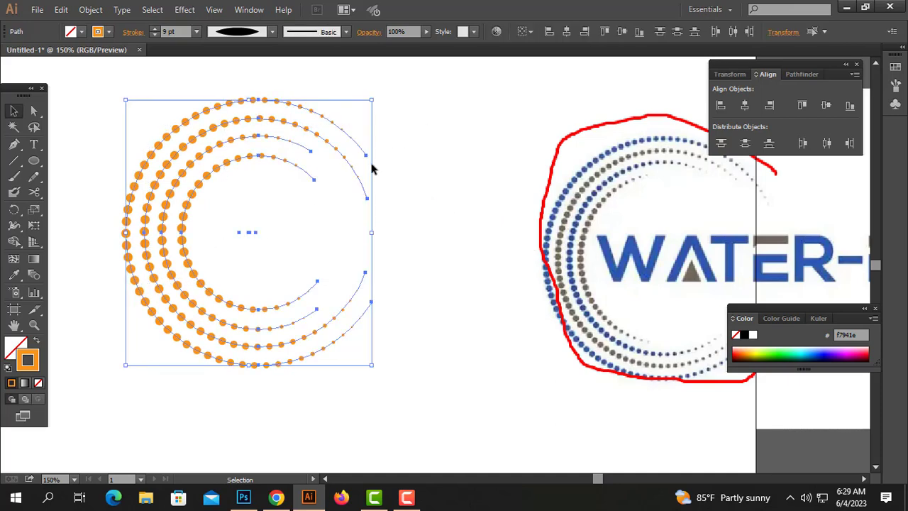
click(154, 30)
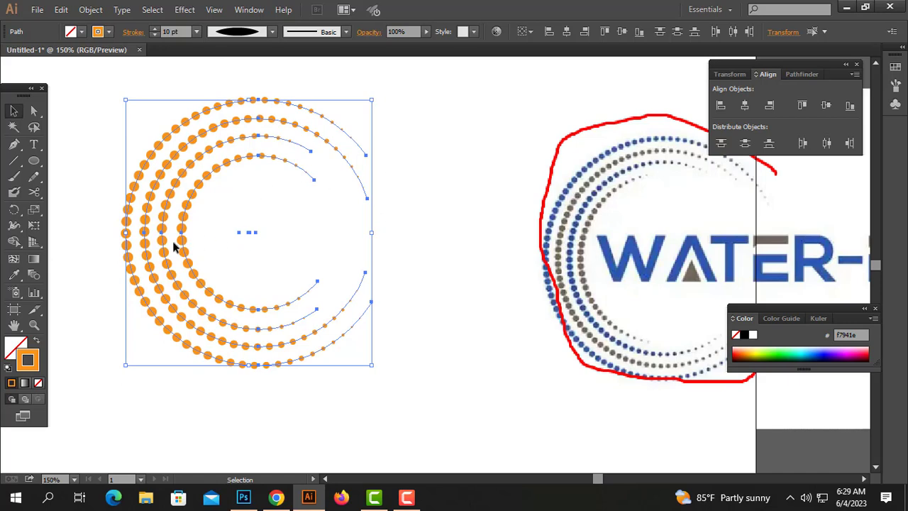
click(154, 35)
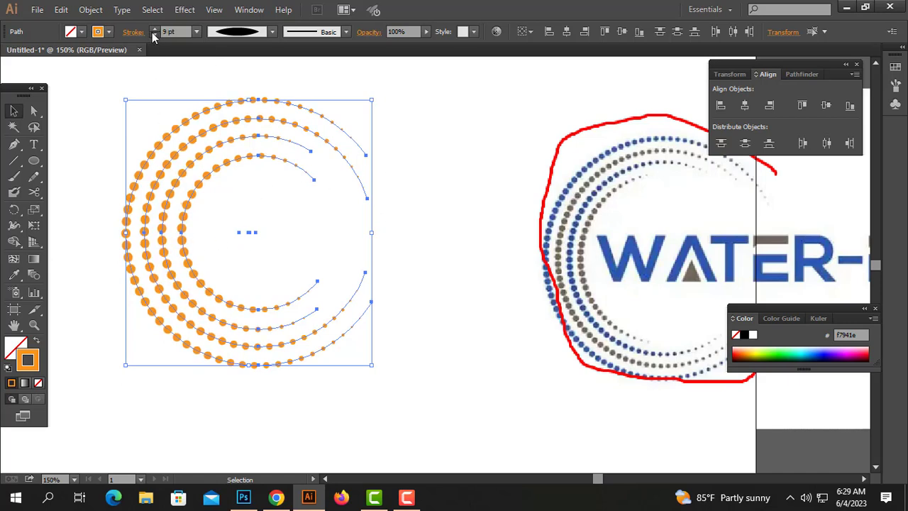
click(416, 279)
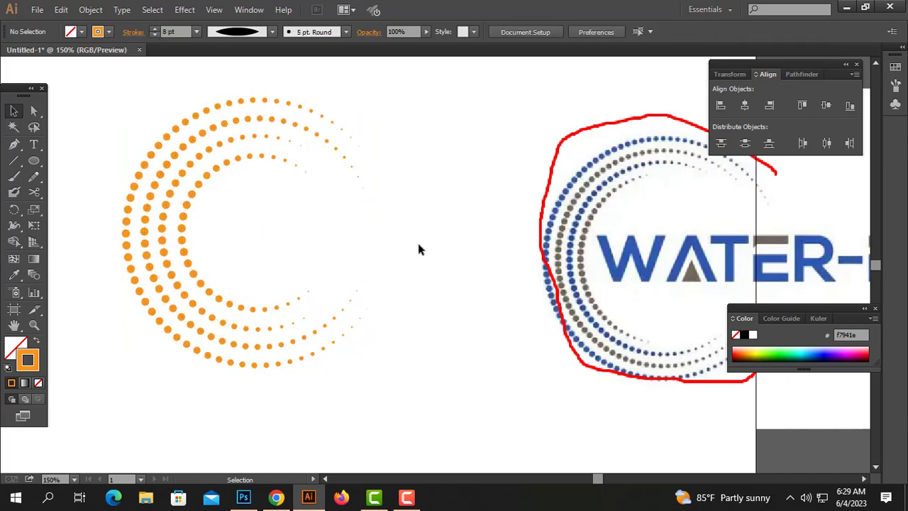
ctrl+alt+click(426, 237)
drag(406, 158, 219, 300)
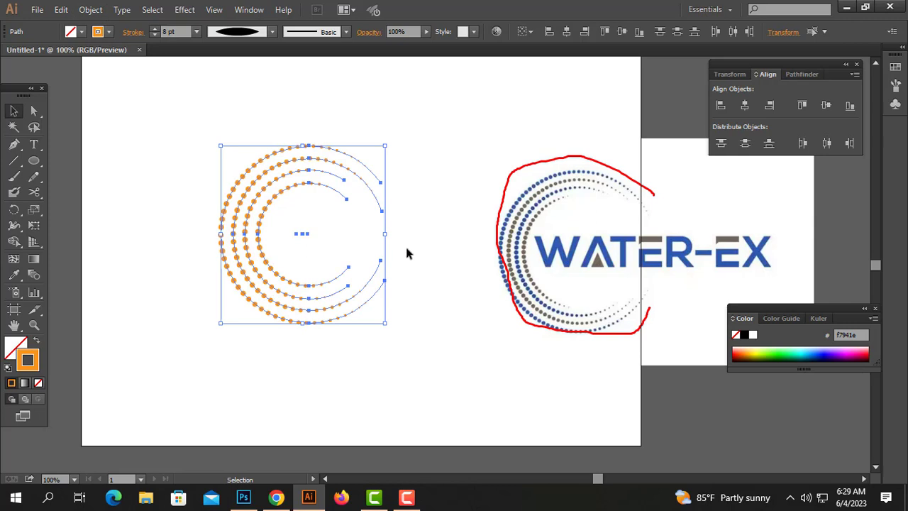
Preview a white-to-black gradient stroke on the dotted arcs, then dismiss it
drag(442, 251, 387, 268)
click(453, 279)
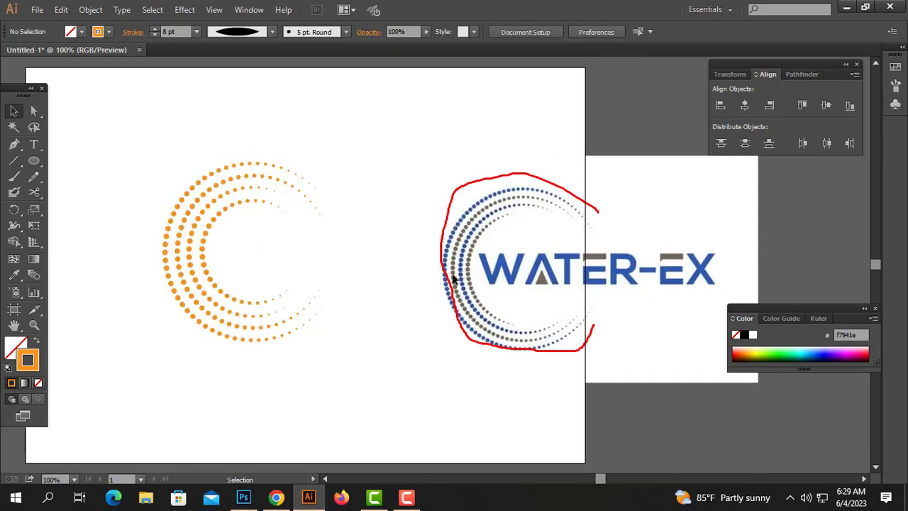
drag(378, 135, 202, 318)
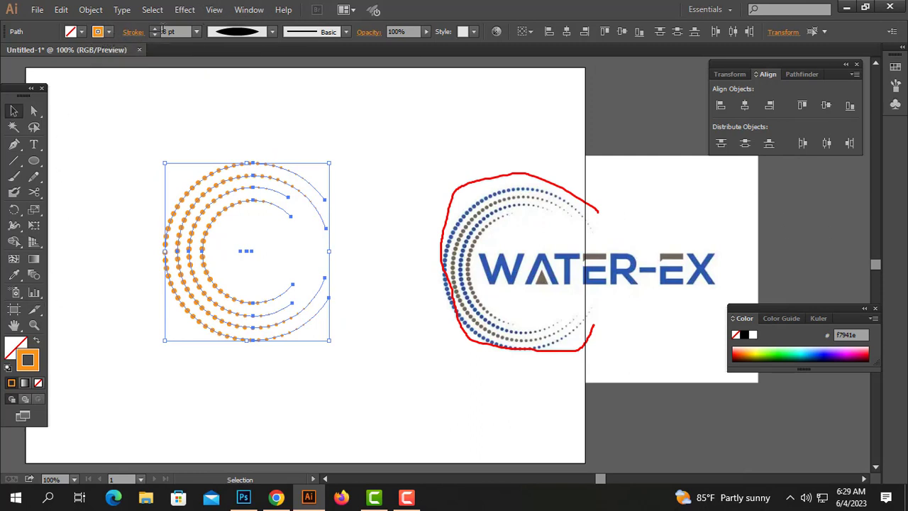
click(106, 33)
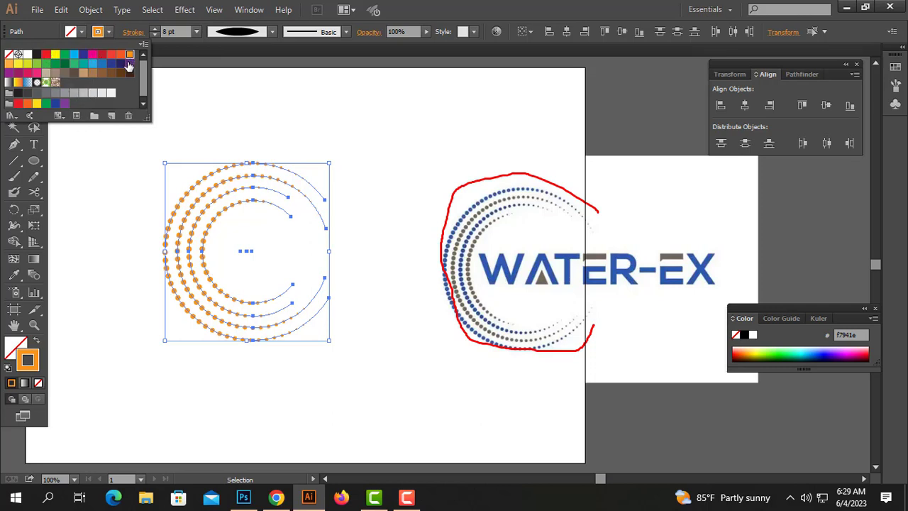
click(8, 83)
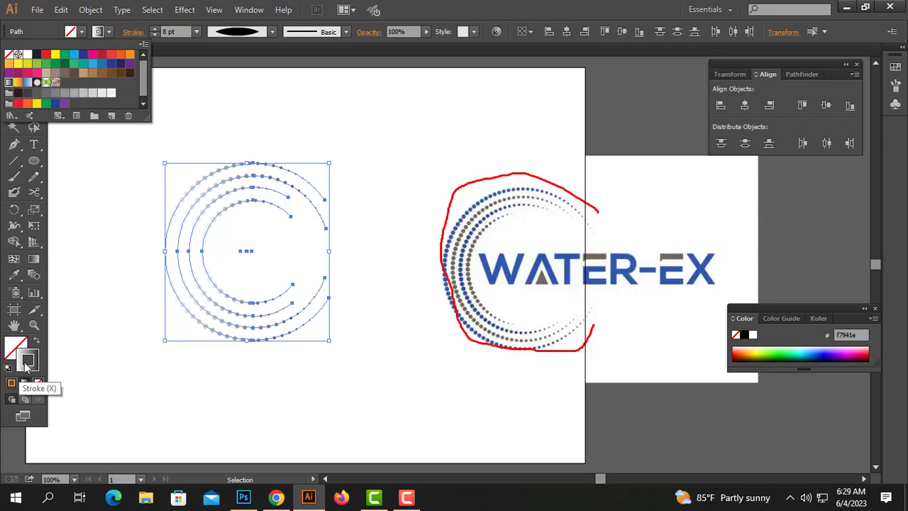
key(Escape)
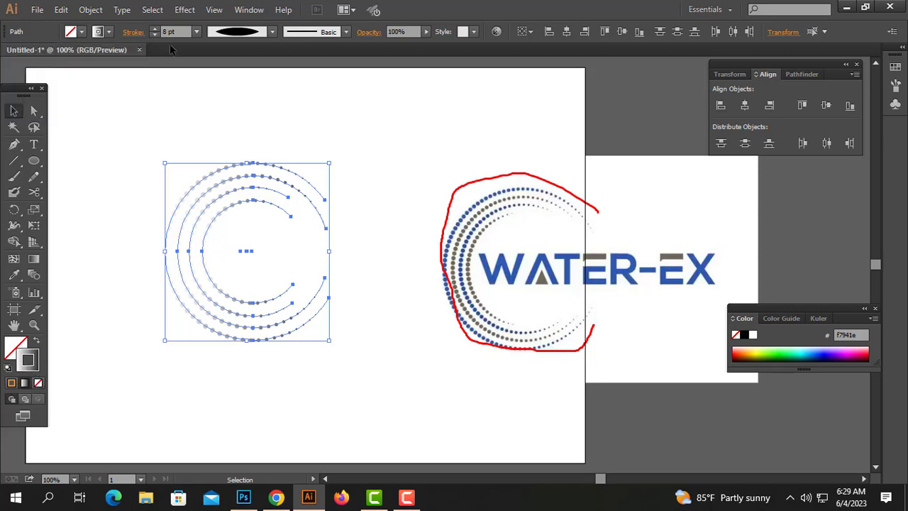
Apply the orange-yellow gradient swatch to the dotted arcs' stroke
click(82, 31)
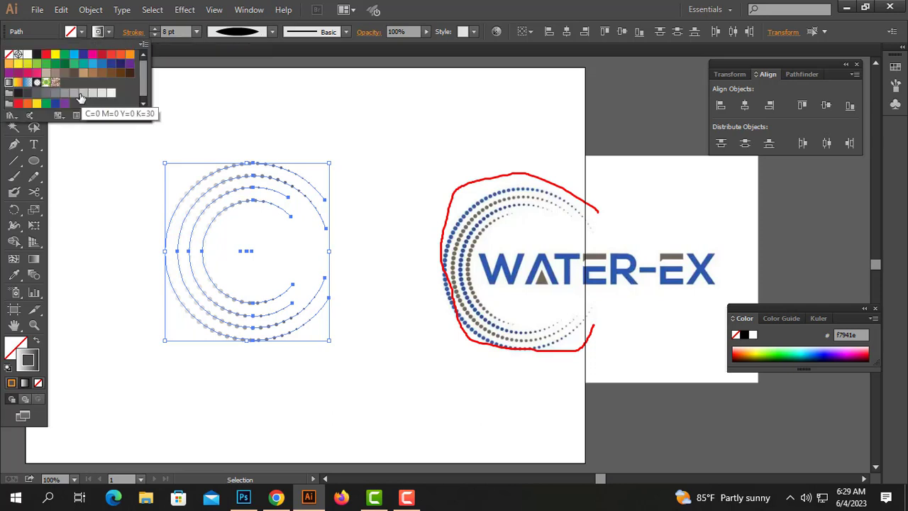
click(27, 83)
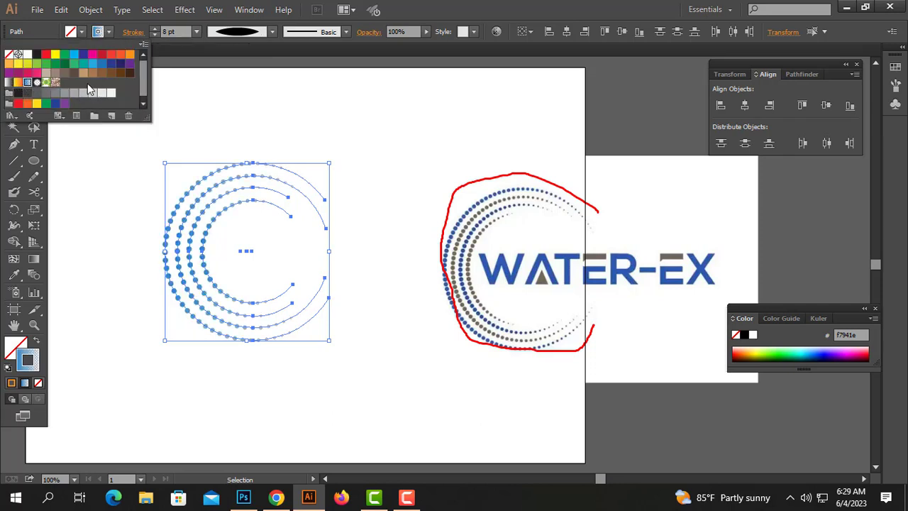
click(9, 83)
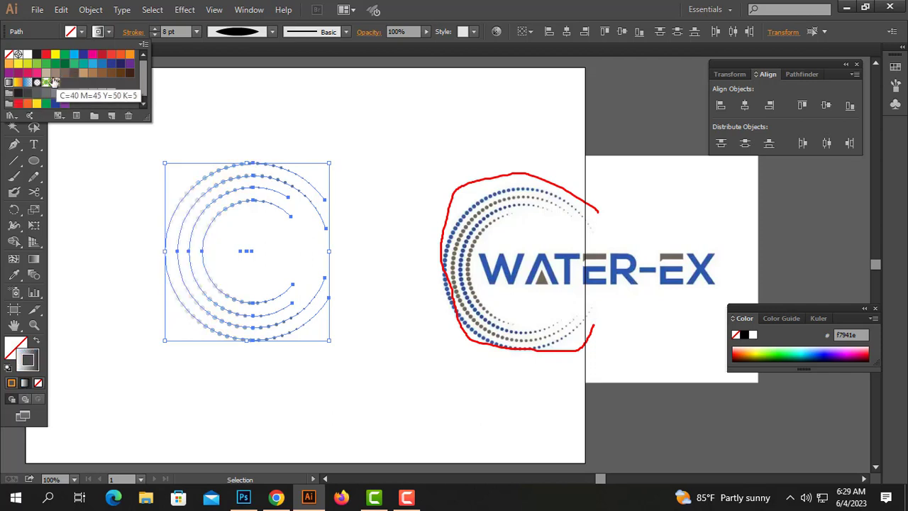
click(17, 82)
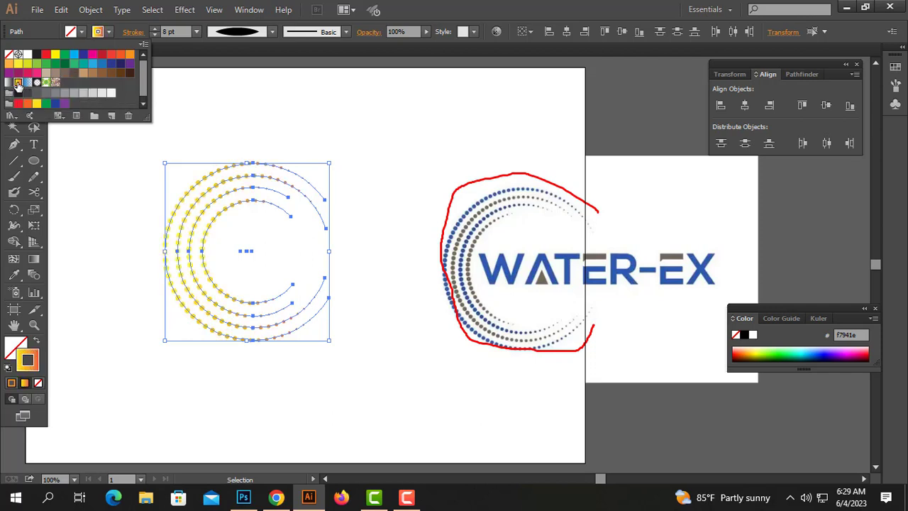
click(335, 112)
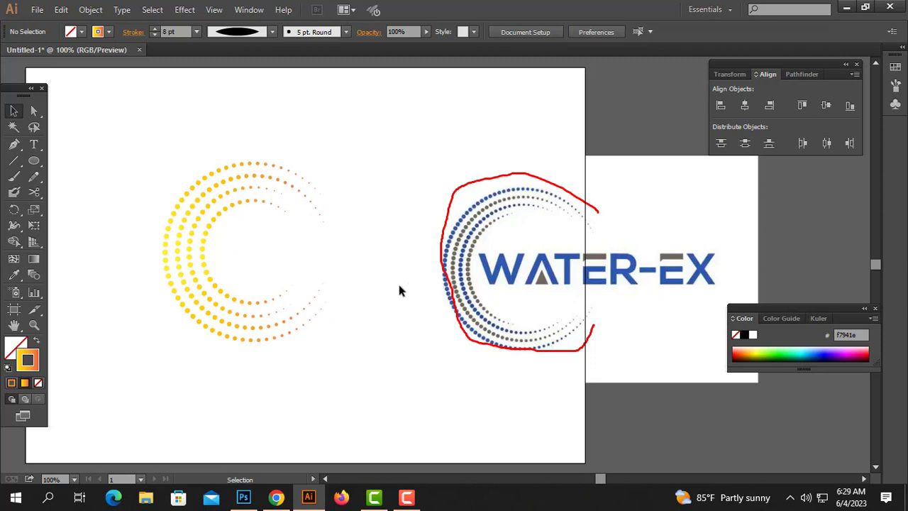
key(ctrl+minus)
scroll(458, 273, right, 2)
Move the reference image off the artboard and draw an artboard-sized rectangle
click(490, 254)
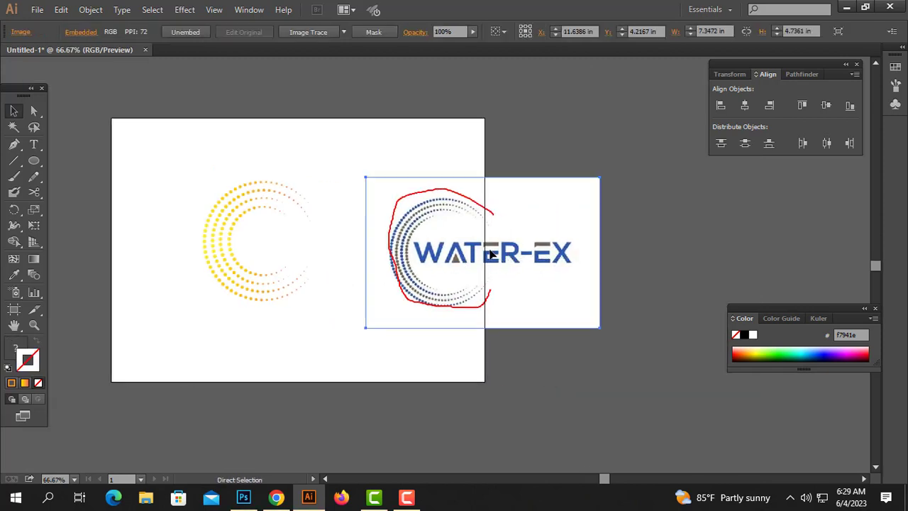
drag(489, 254, 700, 259)
click(333, 228)
click(32, 163)
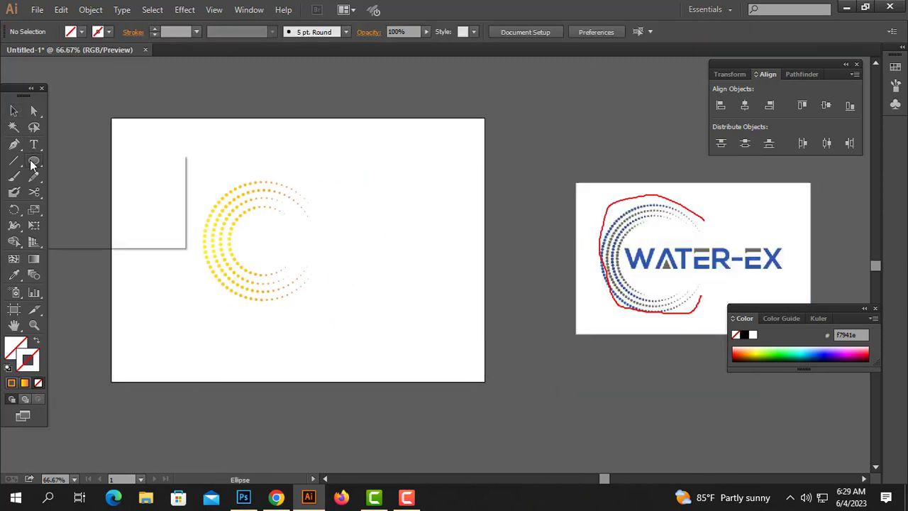
key(m)
mouse_move(112, 119)
mouse_down()
mouse_move(358, 324)
mouse_move(484, 381)
mouse_up()
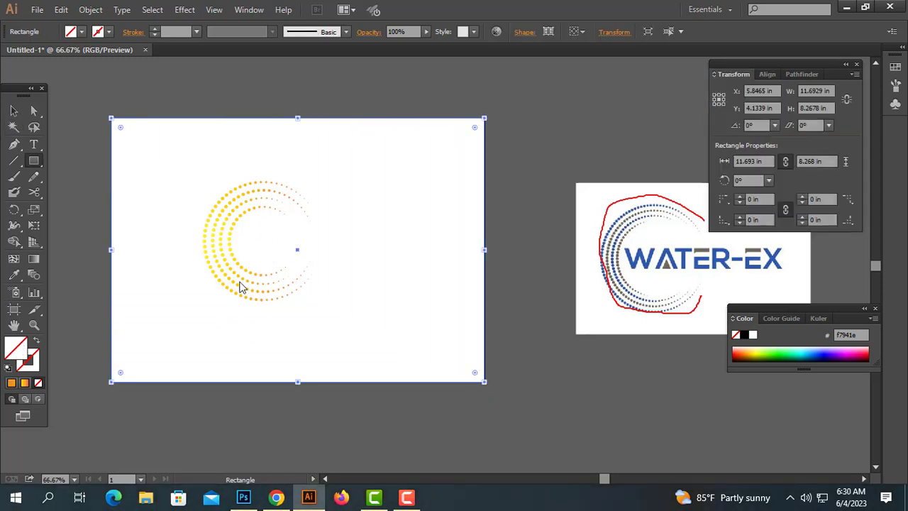
Fill the rectangle with black 000000, then select the arcs behind it
double_click(22, 339)
click(371, 322)
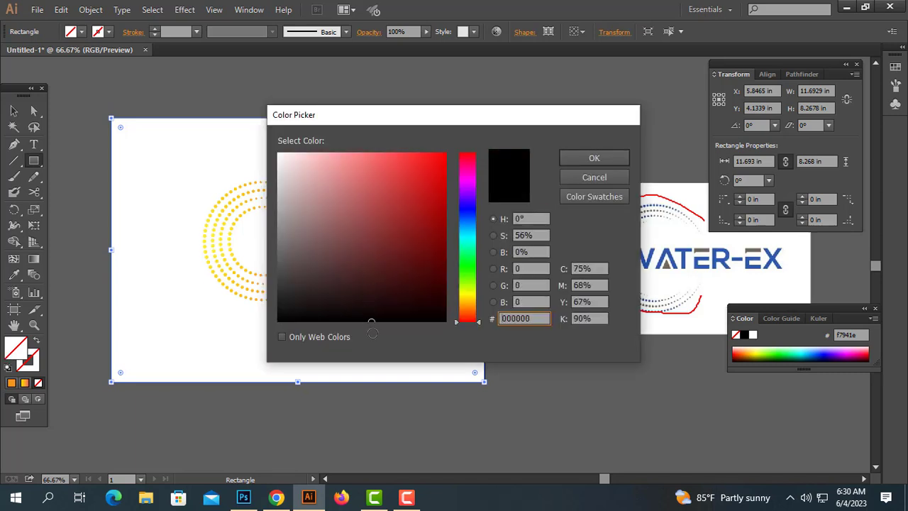
click(594, 157)
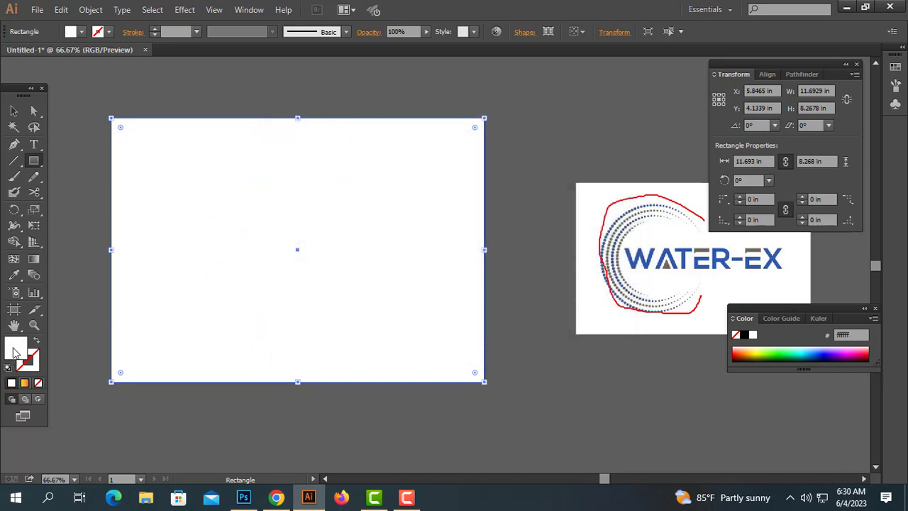
double_click(15, 352)
click(407, 321)
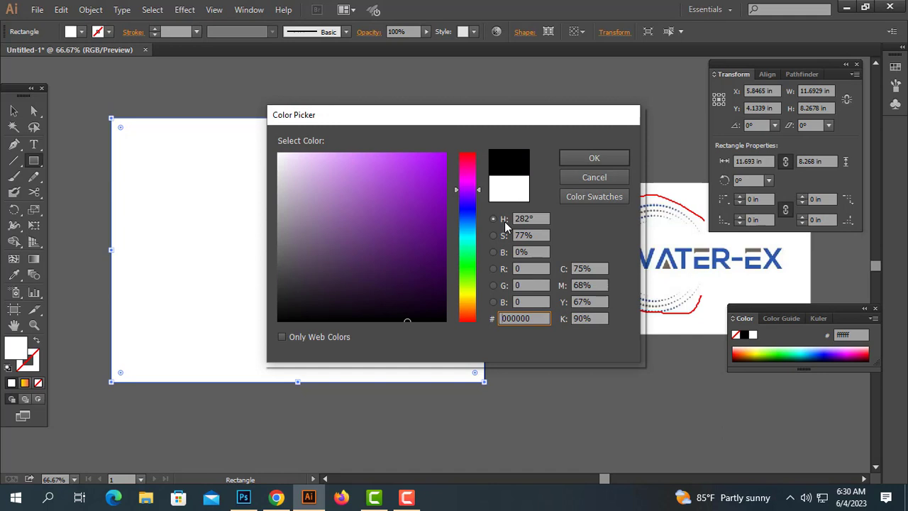
click(594, 160)
key(ctrl+shift+a)
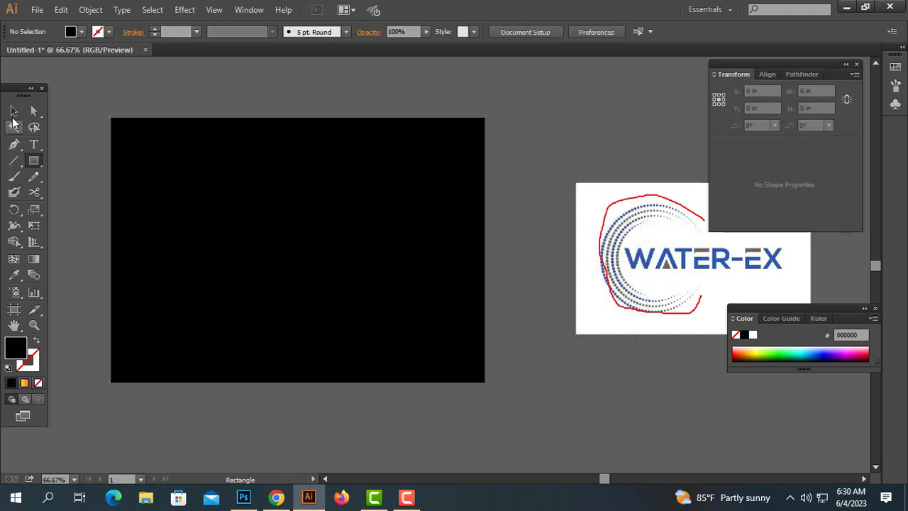
click(14, 111)
drag(96, 141, 446, 391)
Move the gradient dotted arcs in front of the black rectangle, then deselect and zoom in
right_click(322, 259)
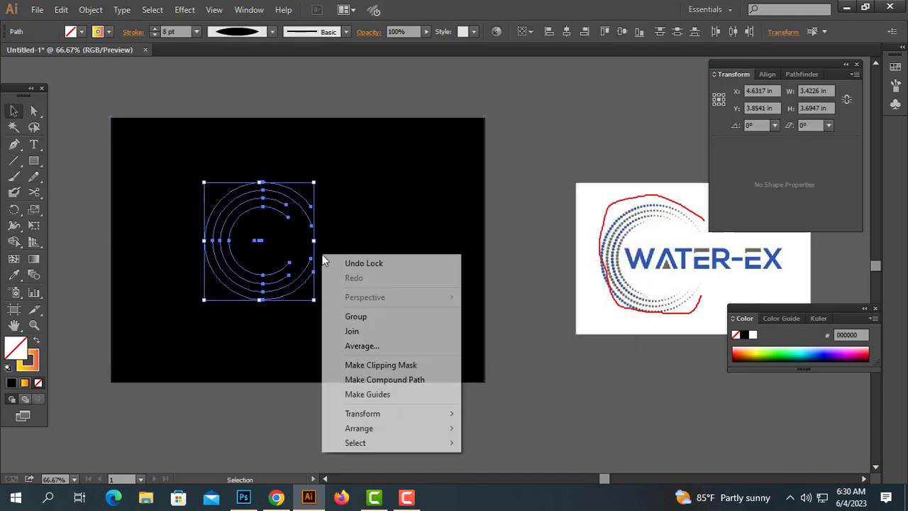
mouse_move(358, 428)
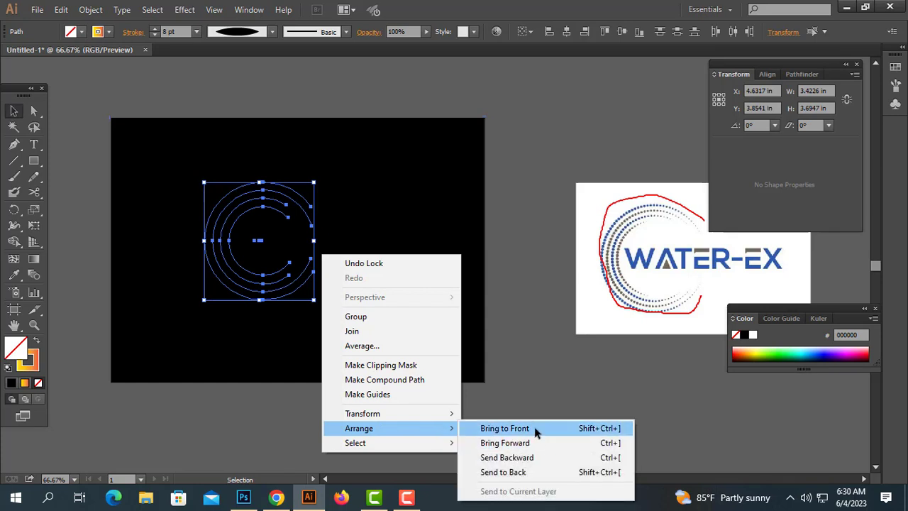
click(534, 429)
shift+click(354, 241)
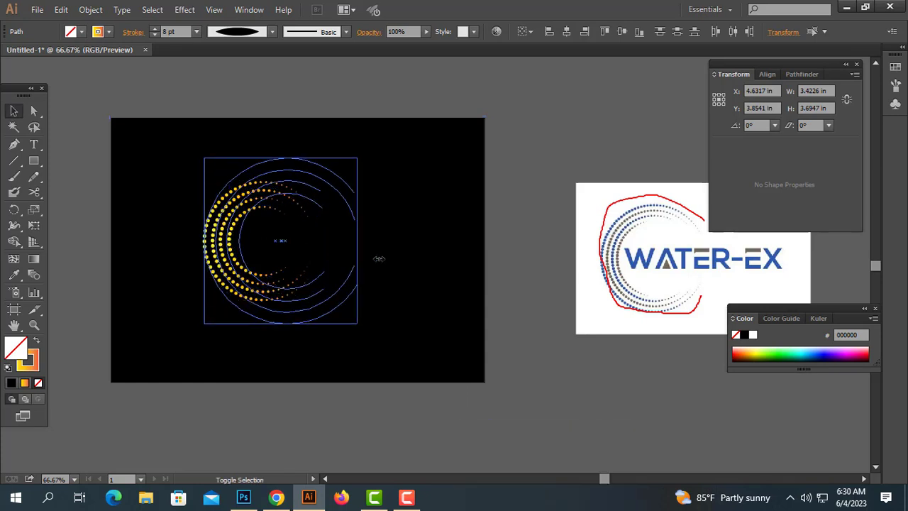
click(497, 244)
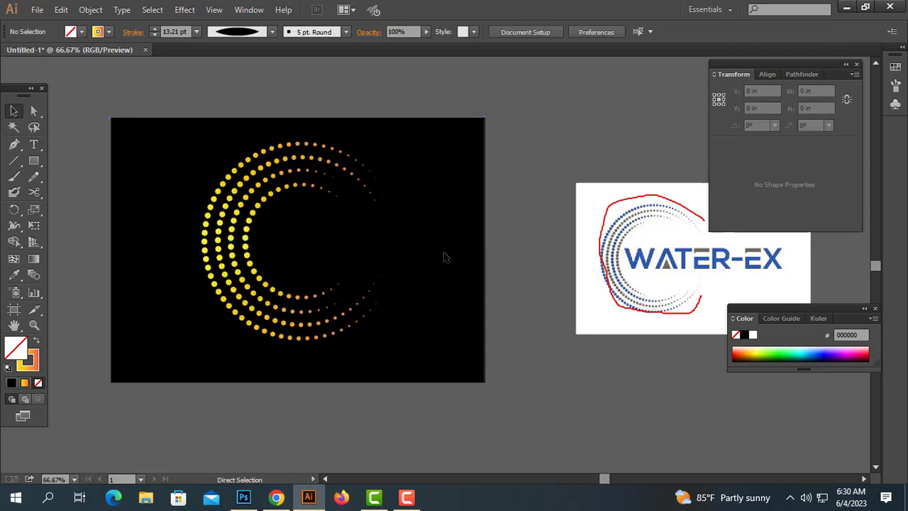
scroll(444, 257, up, 2)
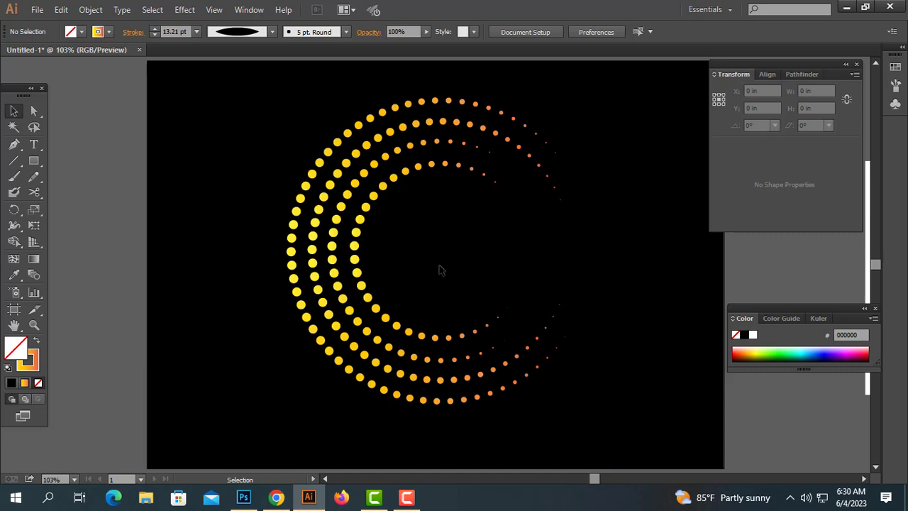
click(406, 498)
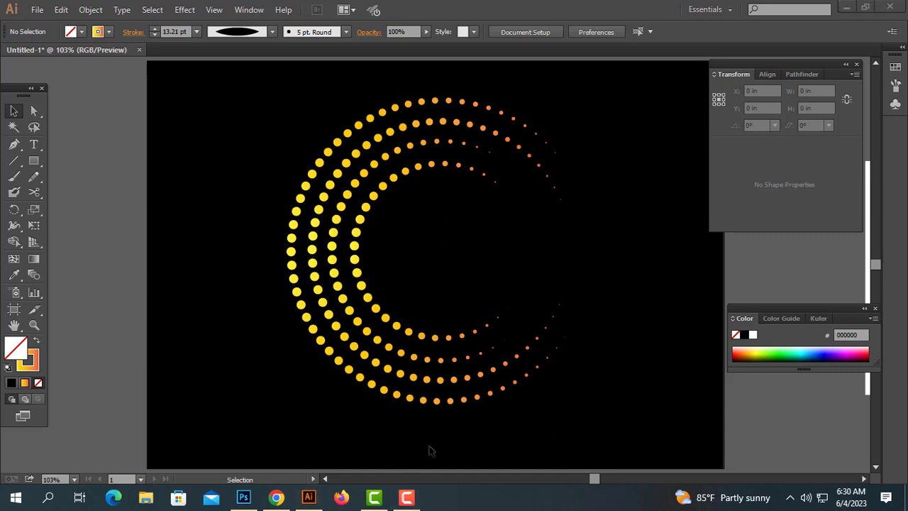